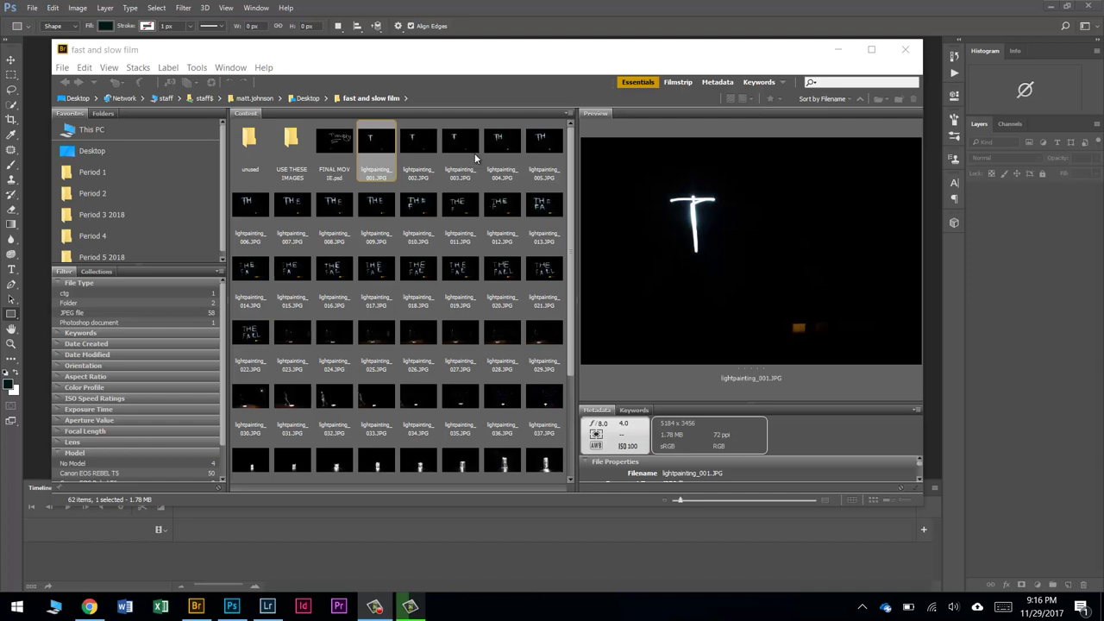
Step: Select all the images from lightpainting_001.JPG through lightpainting_058.JPG in the fast and slow film folder
{"action": "left_click", "coordinate": [501, 143], "text": "shift"}
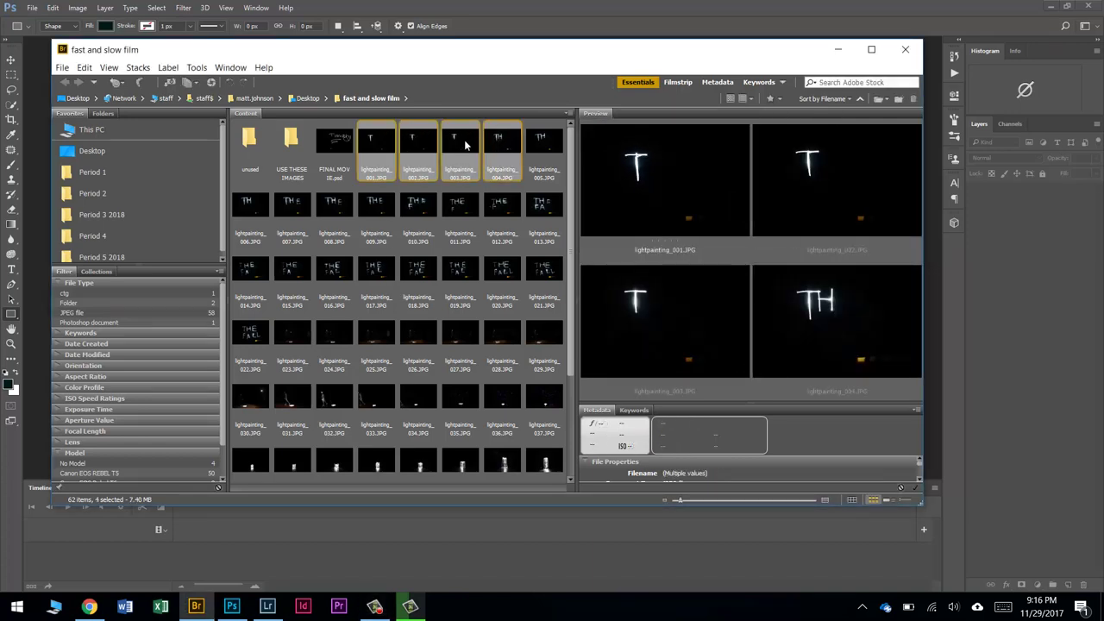
{"action": "scroll", "coordinate": [436, 263], "scroll_direction": "down", "scroll_amount": 3}
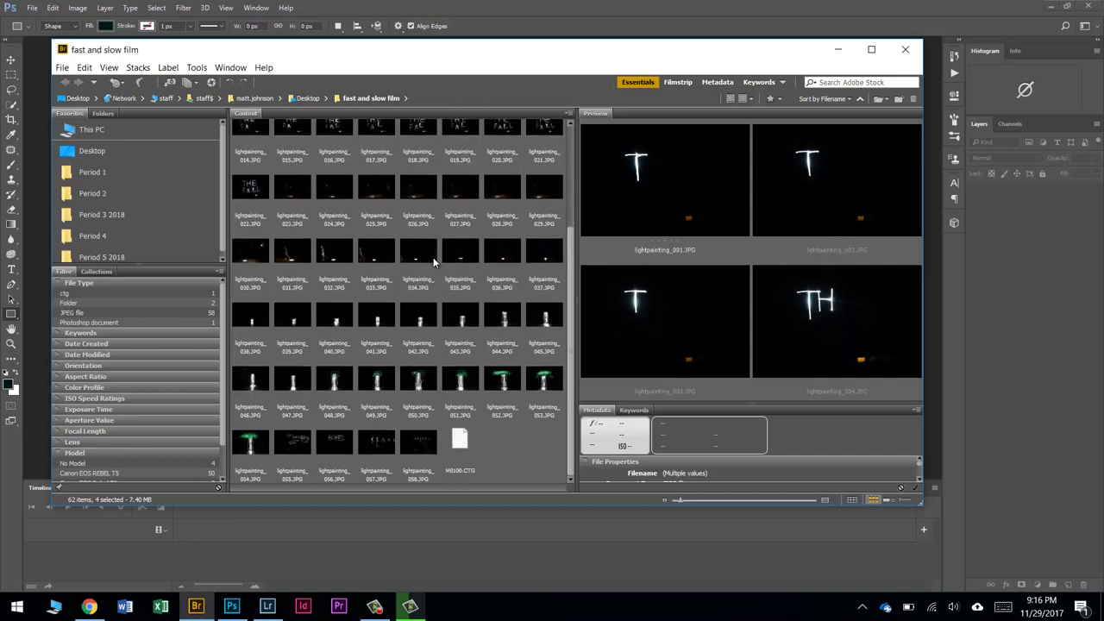
{"action": "scroll", "coordinate": [434, 302], "scroll_direction": "up", "scroll_amount": 3}
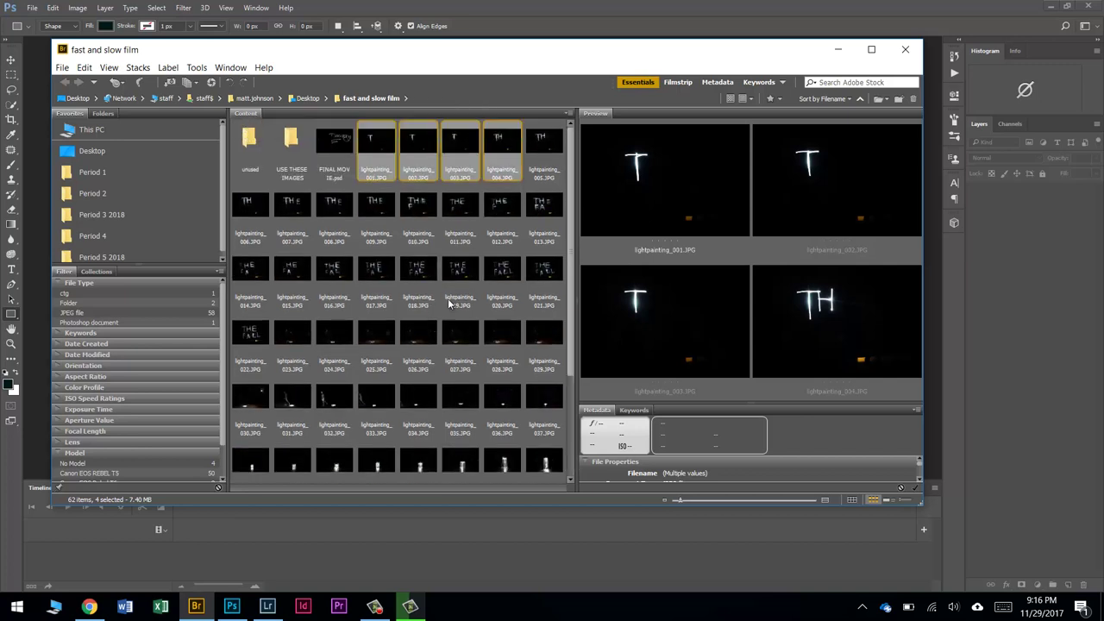
{"action": "left_click", "coordinate": [375, 142]}
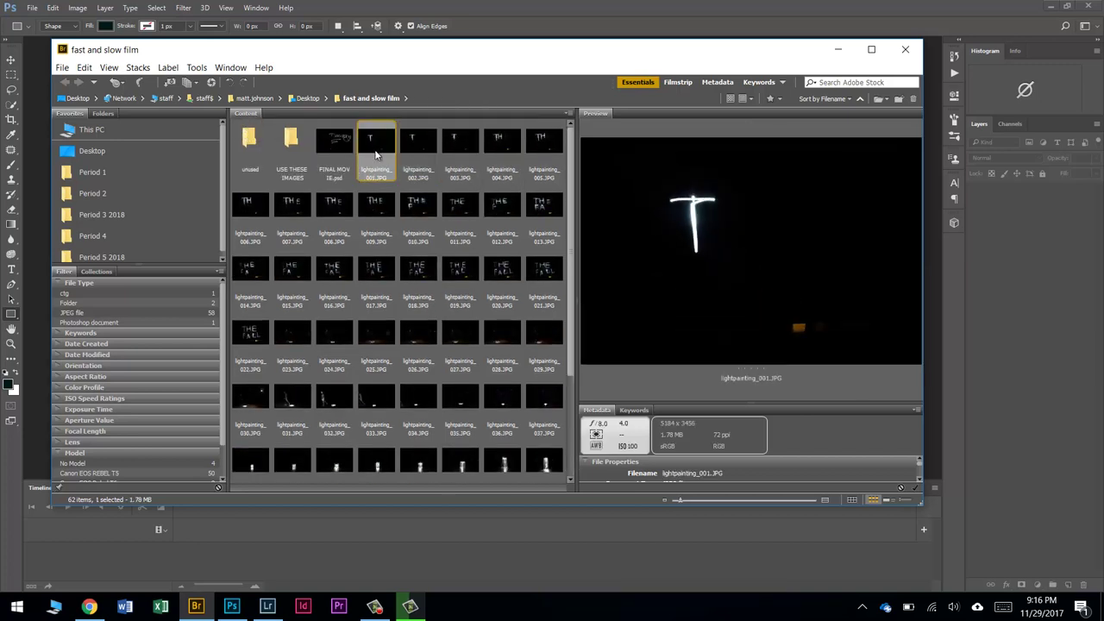
{"action": "scroll", "coordinate": [457, 436], "scroll_direction": "down", "scroll_amount": 3}
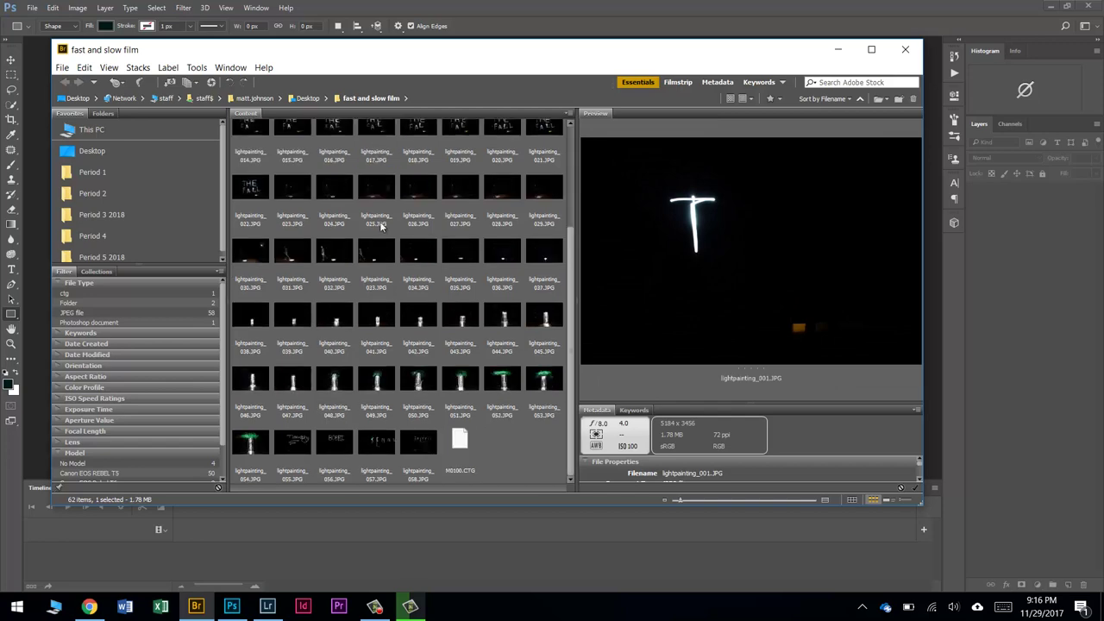
{"action": "left_click", "coordinate": [429, 442], "text": "shift"}
{"action": "scroll", "coordinate": [428, 345], "scroll_direction": "up", "scroll_amount": 5}
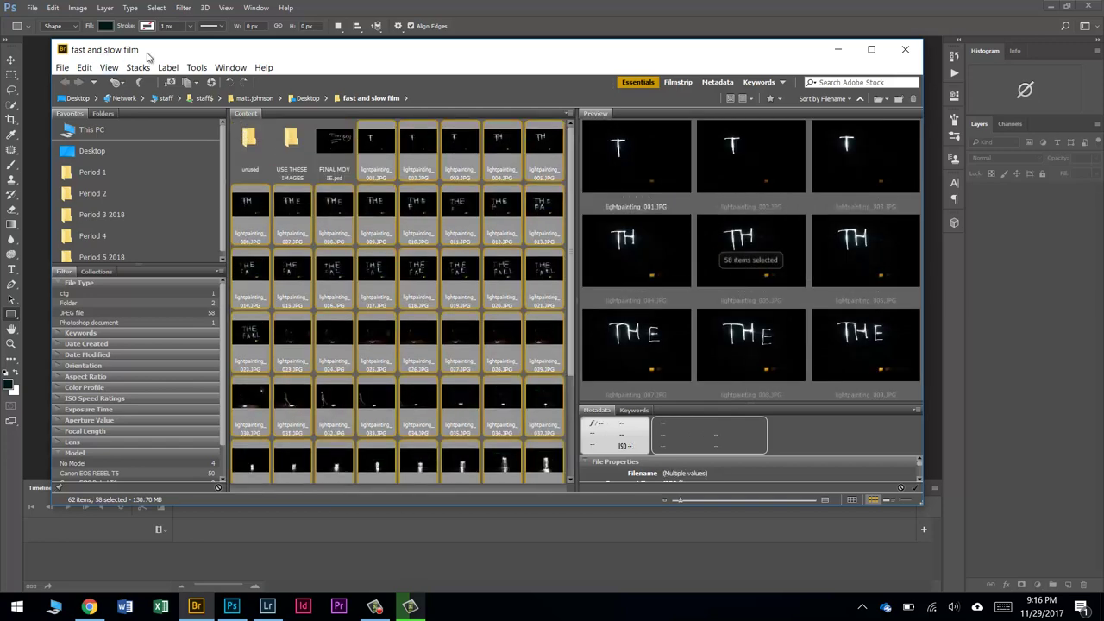
Step: Review the Batch Rename settings for the selected lightpainting images
{"action": "left_click", "coordinate": [195, 69]}
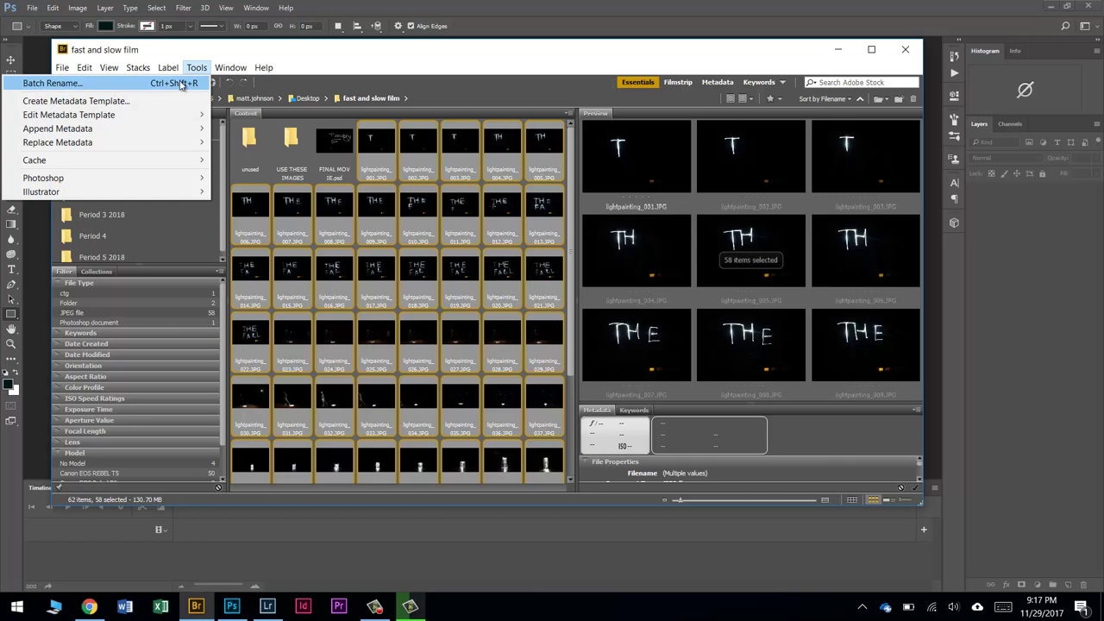
{"action": "left_click", "coordinate": [180, 84]}
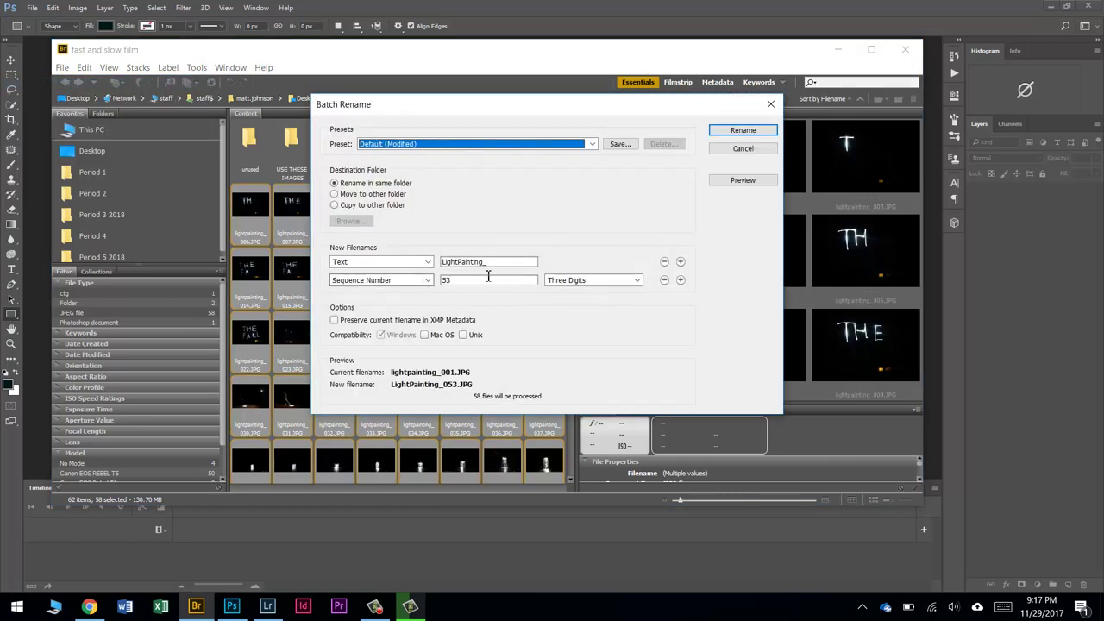
{"action": "left_click", "coordinate": [724, 130]}
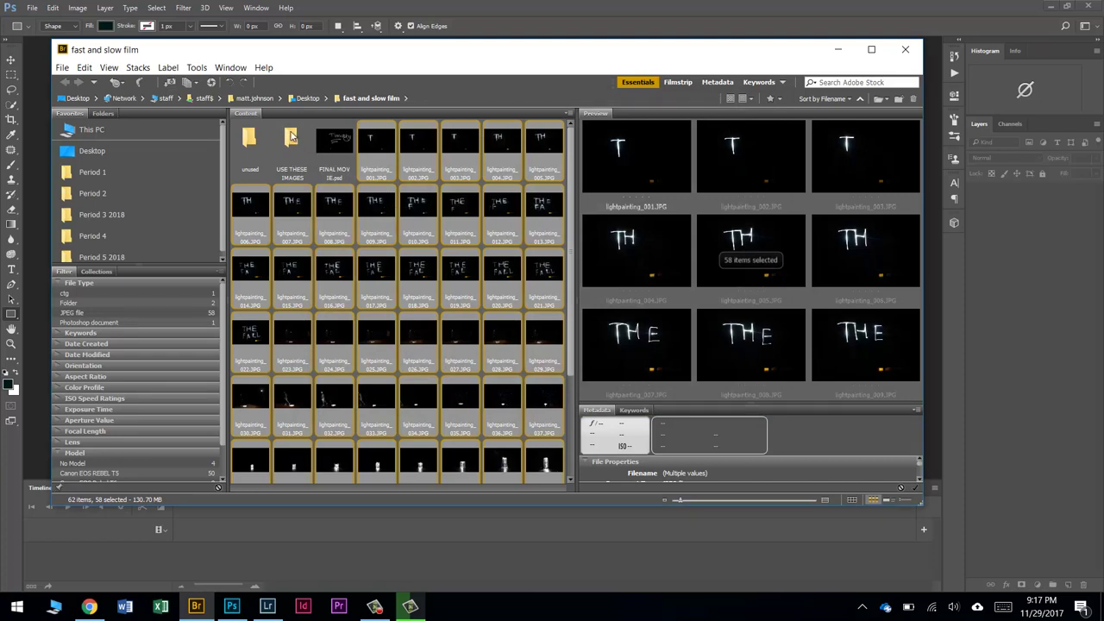
Step: Open the selected images in Camera Raw, review the image save options without saving, and close it
{"action": "scroll", "coordinate": [360, 240], "scroll_direction": "down", "scroll_amount": 3}
{"action": "scroll", "coordinate": [361, 178], "scroll_direction": "up", "scroll_amount": 3}
{"action": "left_click", "coordinate": [212, 83]}
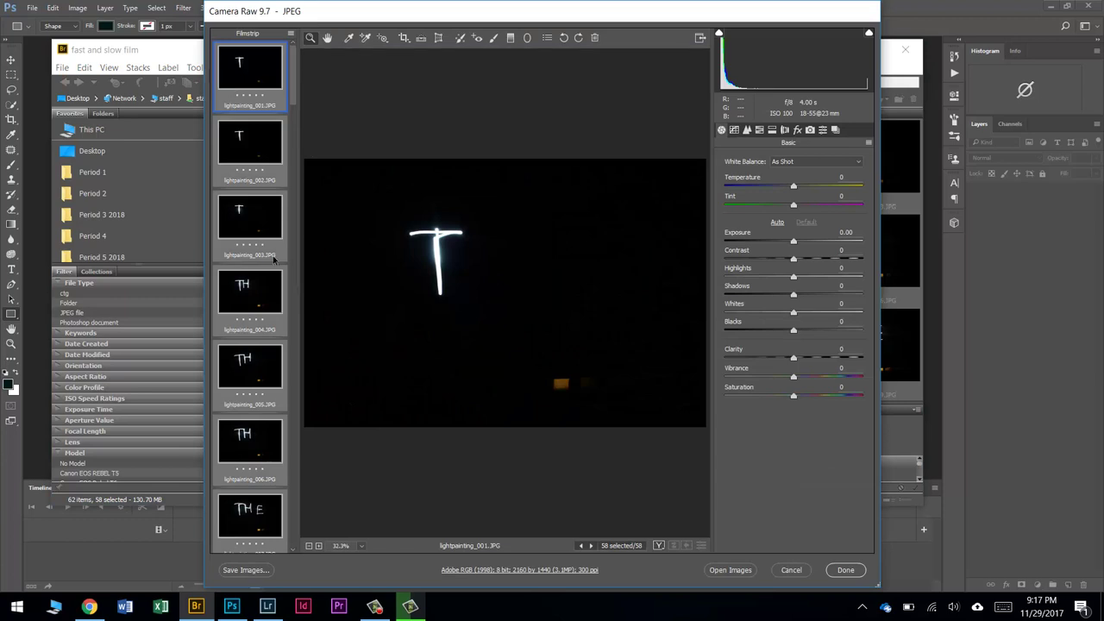
{"action": "left_click", "coordinate": [246, 571]}
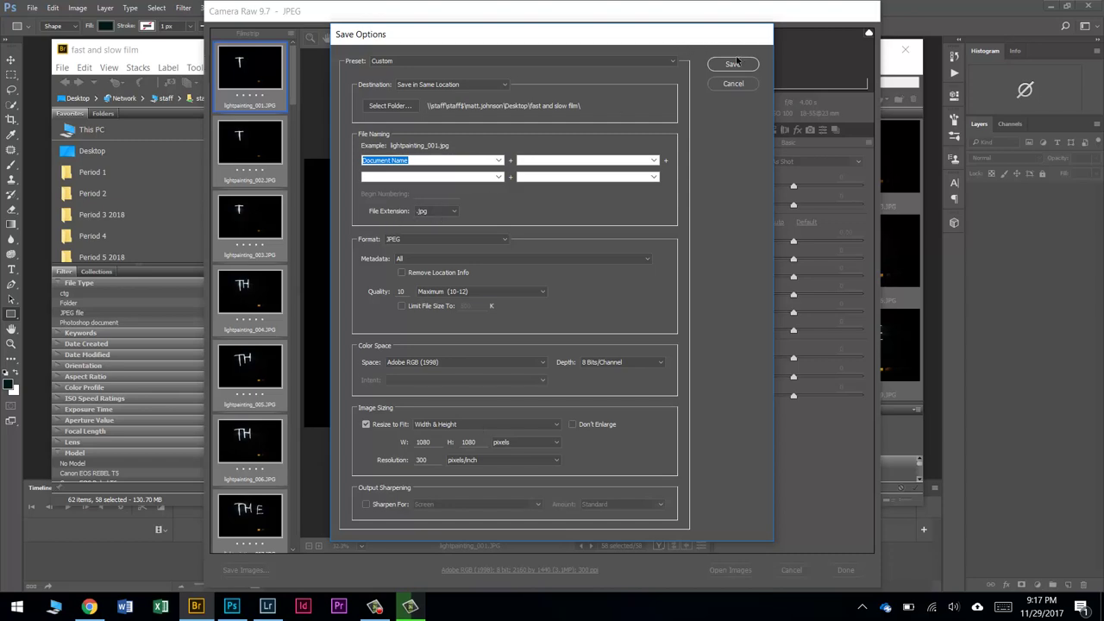
{"action": "left_click", "coordinate": [733, 84]}
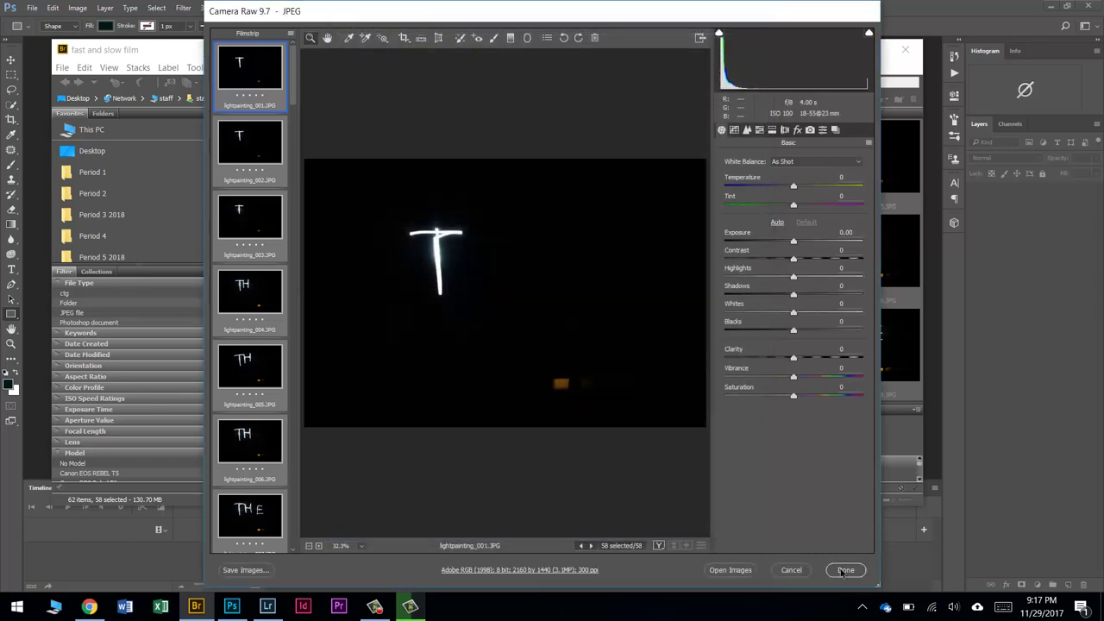
{"action": "left_click", "coordinate": [843, 570]}
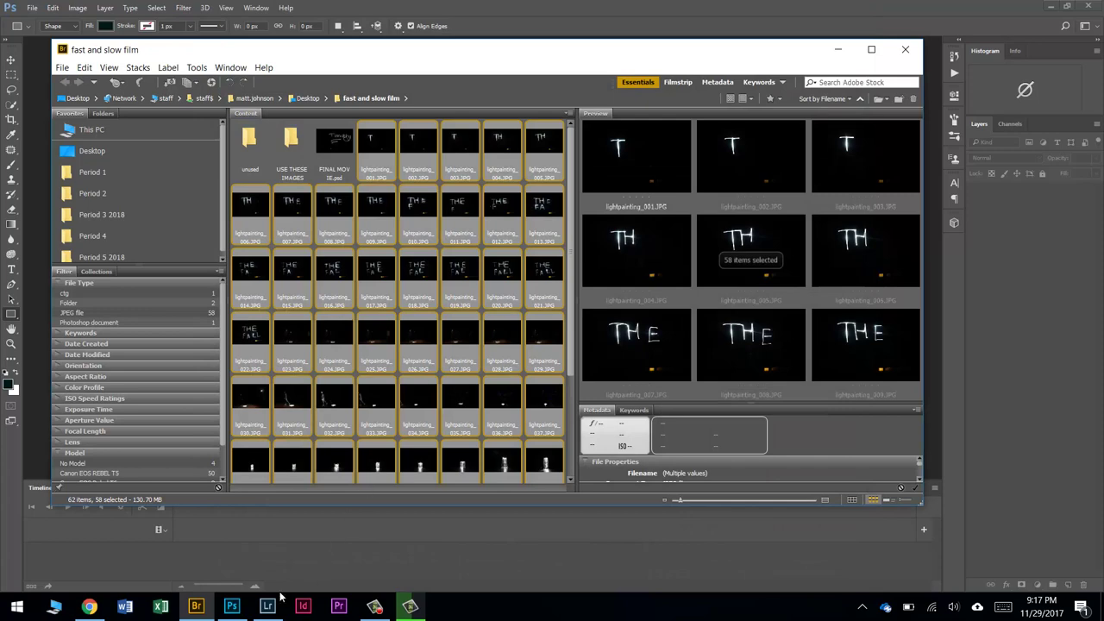
Step: Switch to Photoshop and check which workspace is active
{"action": "left_click", "coordinate": [232, 607]}
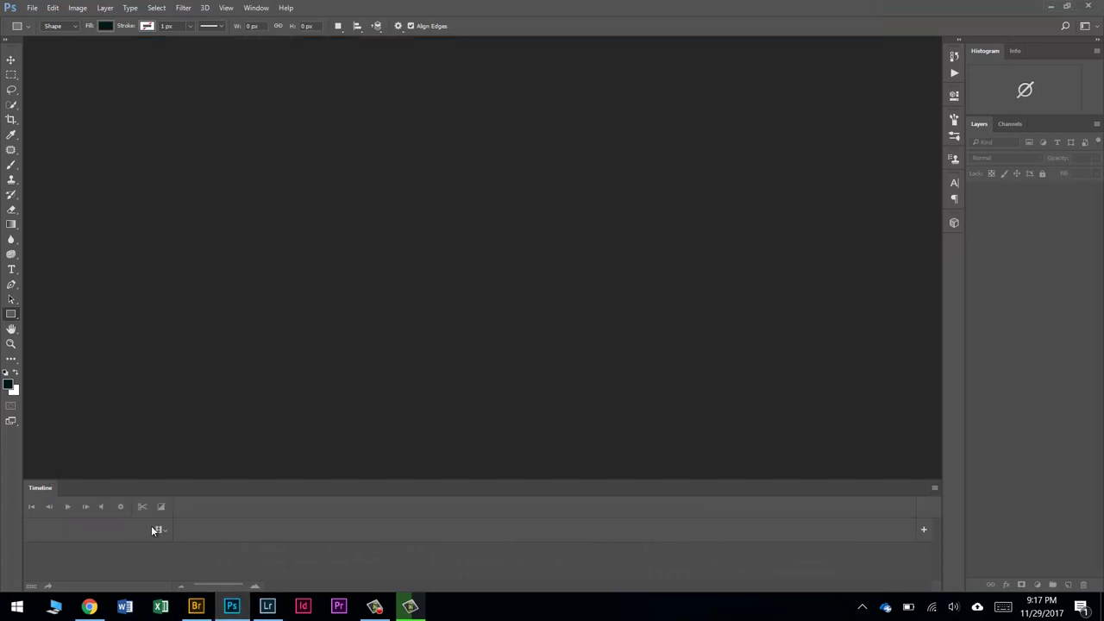
{"action": "left_click", "coordinate": [257, 7]}
{"action": "mouse_move", "coordinate": [275, 39]}
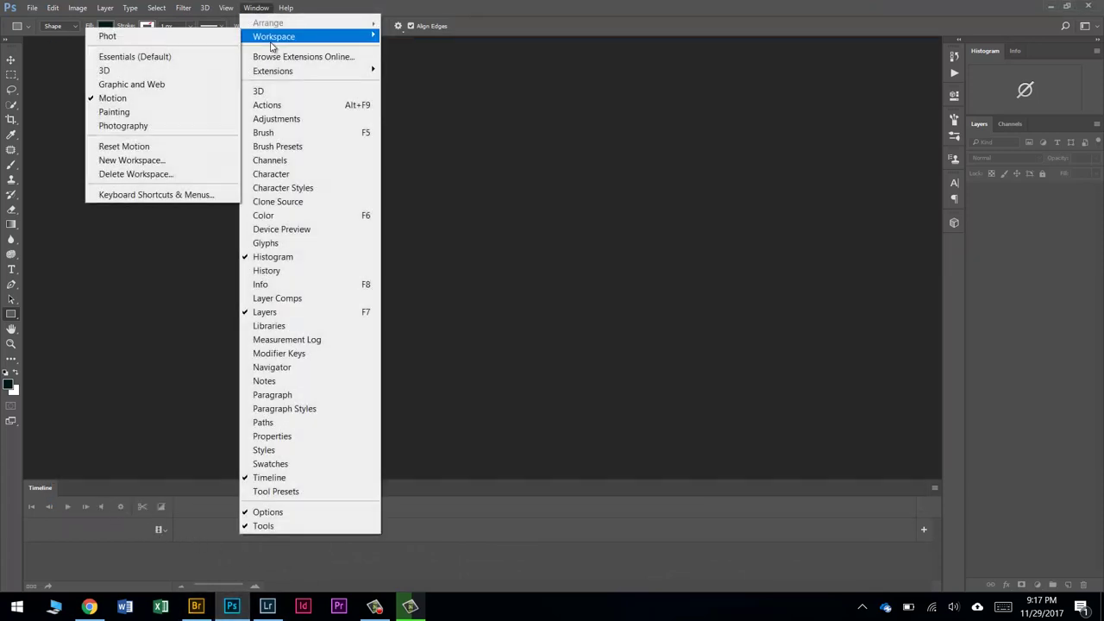
{"action": "left_click", "coordinate": [172, 419]}
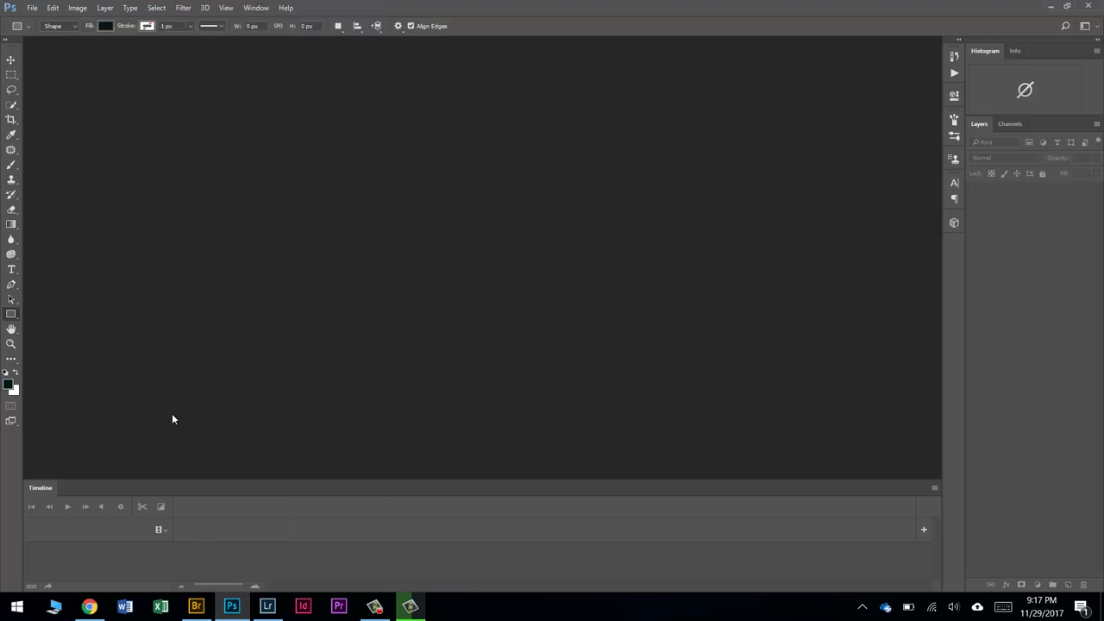
Step: Add the numbered lightpainting images as media to the timeline's video track
{"action": "left_click", "coordinate": [157, 532]}
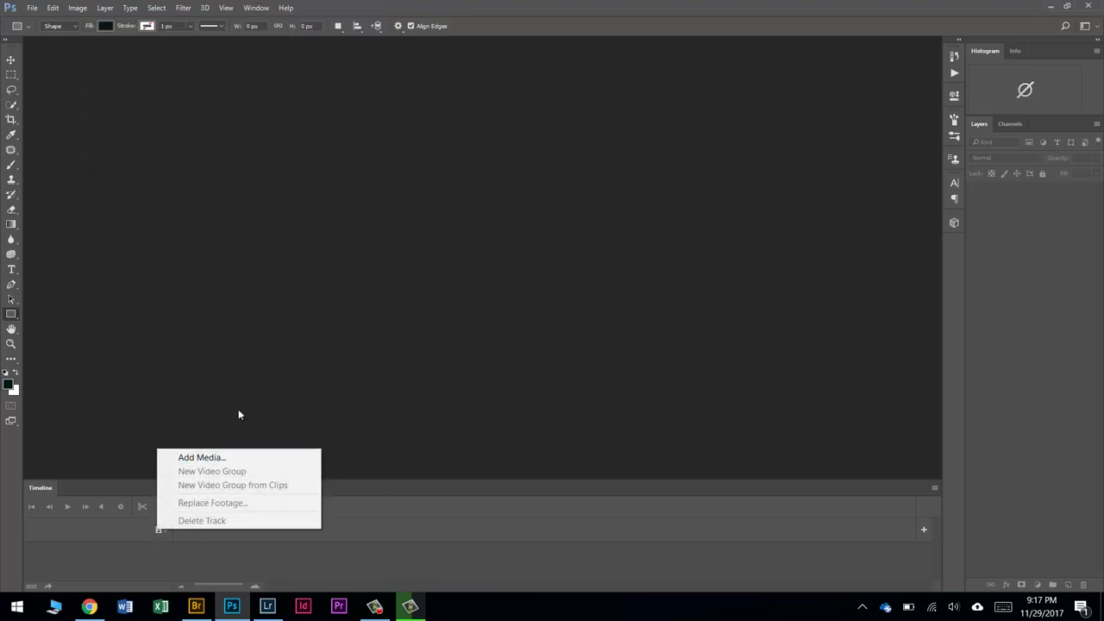
{"action": "left_click", "coordinate": [221, 457]}
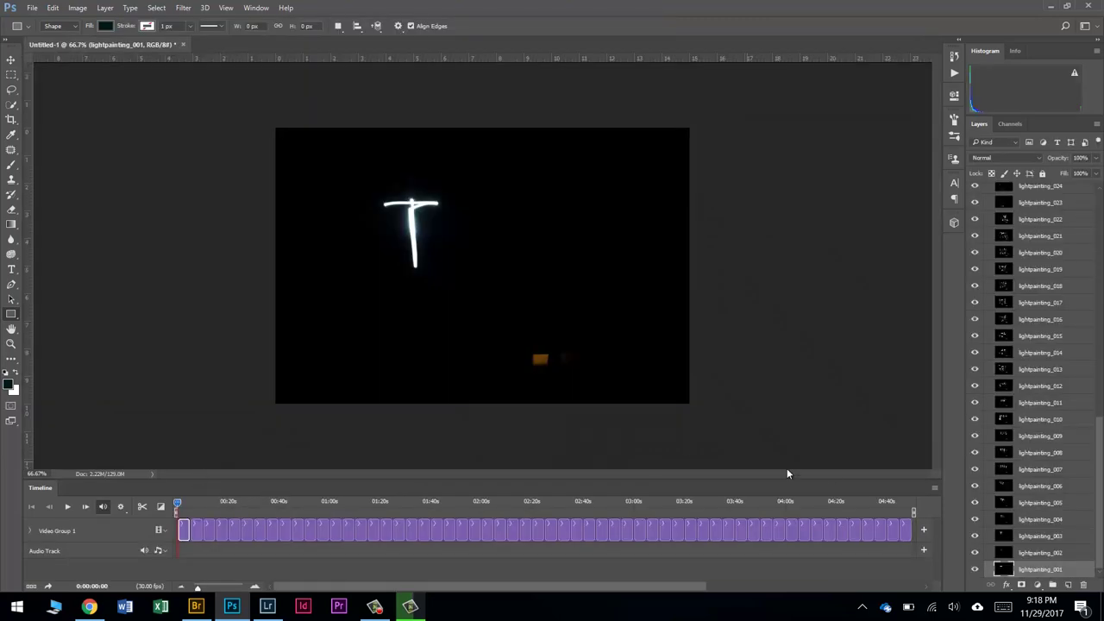
{"action": "left_click", "coordinate": [31, 8]}
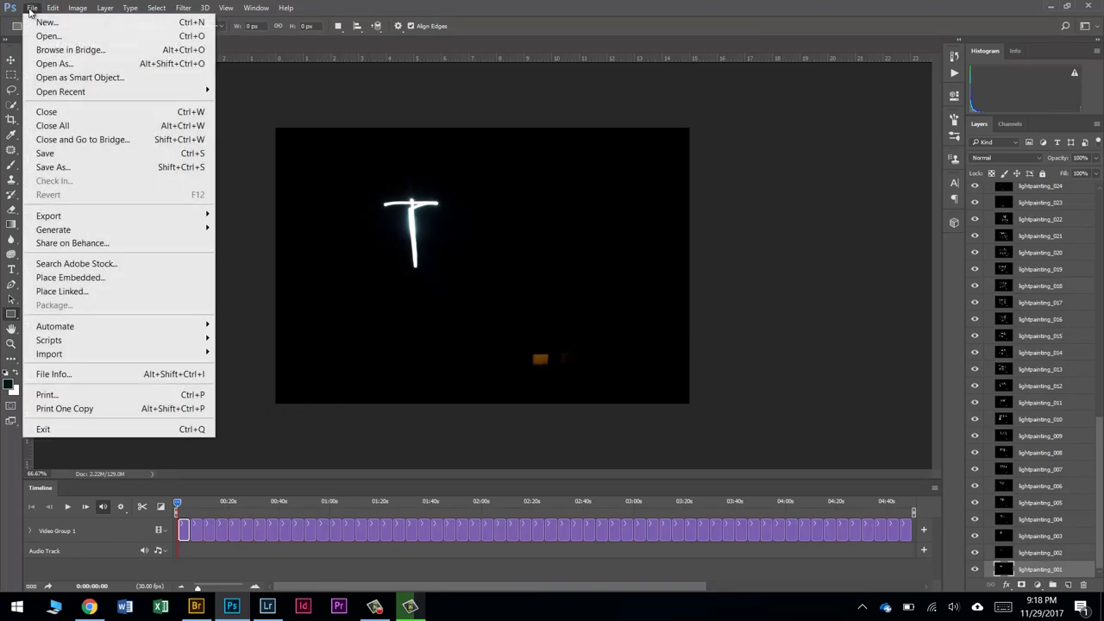
{"action": "left_click", "coordinate": [51, 155]}
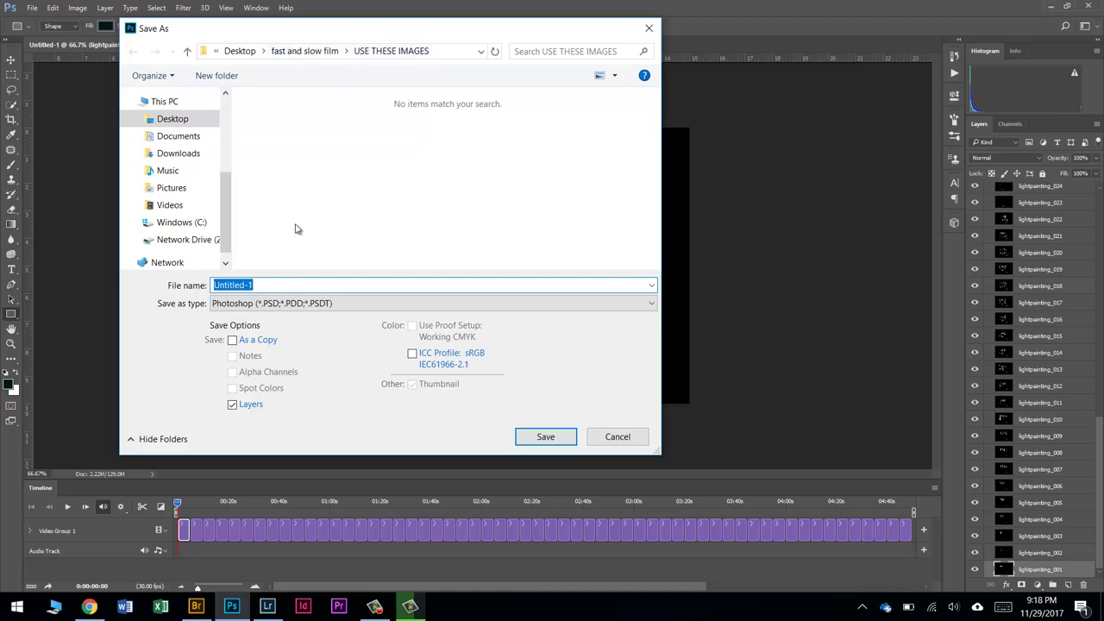
{"action": "type", "text": "Final Movie"}
{"action": "left_click", "coordinate": [618, 438]}
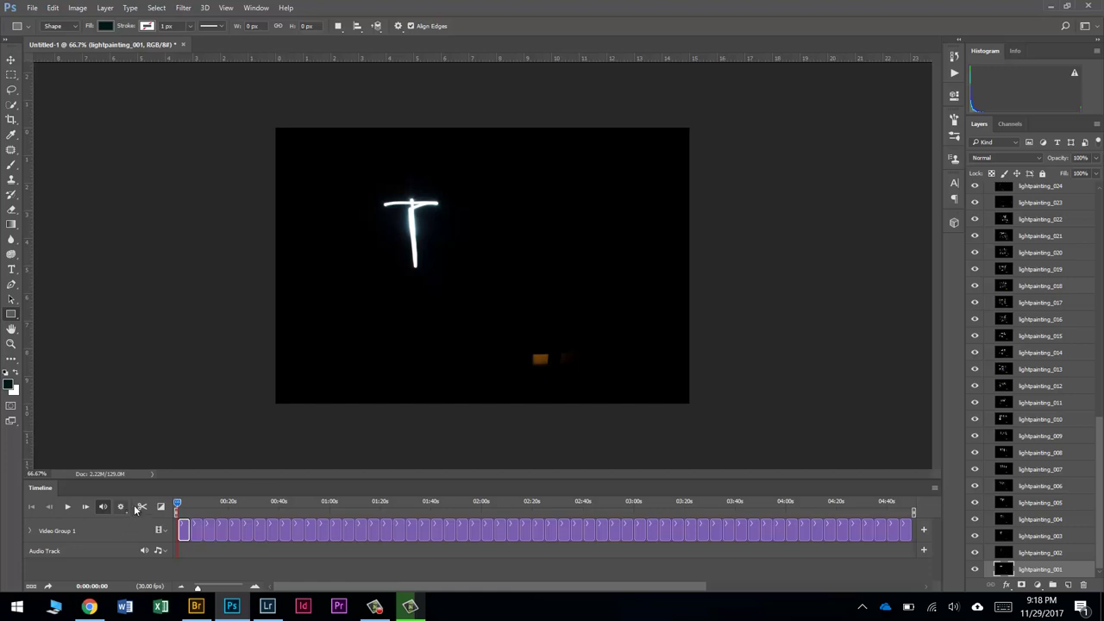
Step: Darken the lightpainting_030 frame with a Levels adjustment, setting the midtone input level to 0.80
{"action": "mouse_move", "coordinate": [178, 502]}
{"action": "left_mouse_down"}
{"action": "mouse_move", "coordinate": [349, 501]}
{"action": "mouse_move", "coordinate": [532, 482]}
{"action": "mouse_move", "coordinate": [558, 484]}
{"action": "mouse_move", "coordinate": [544, 489]}
{"action": "mouse_move", "coordinate": [552, 495]}
{"action": "left_mouse_up"}
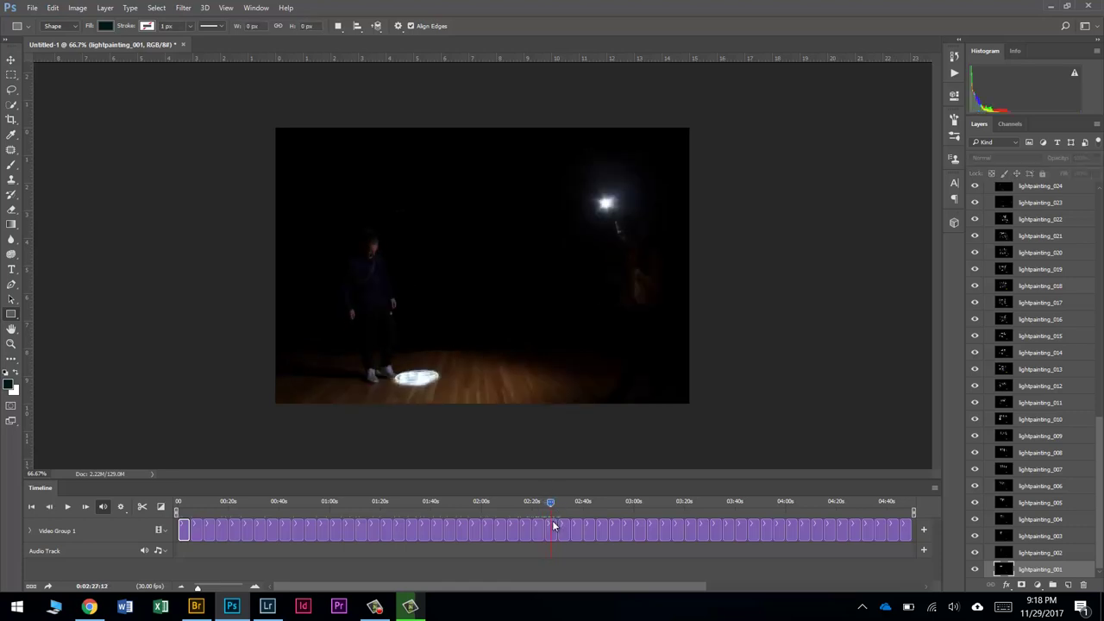
{"action": "left_click", "coordinate": [552, 526]}
{"action": "key", "text": "ctrl+l"}
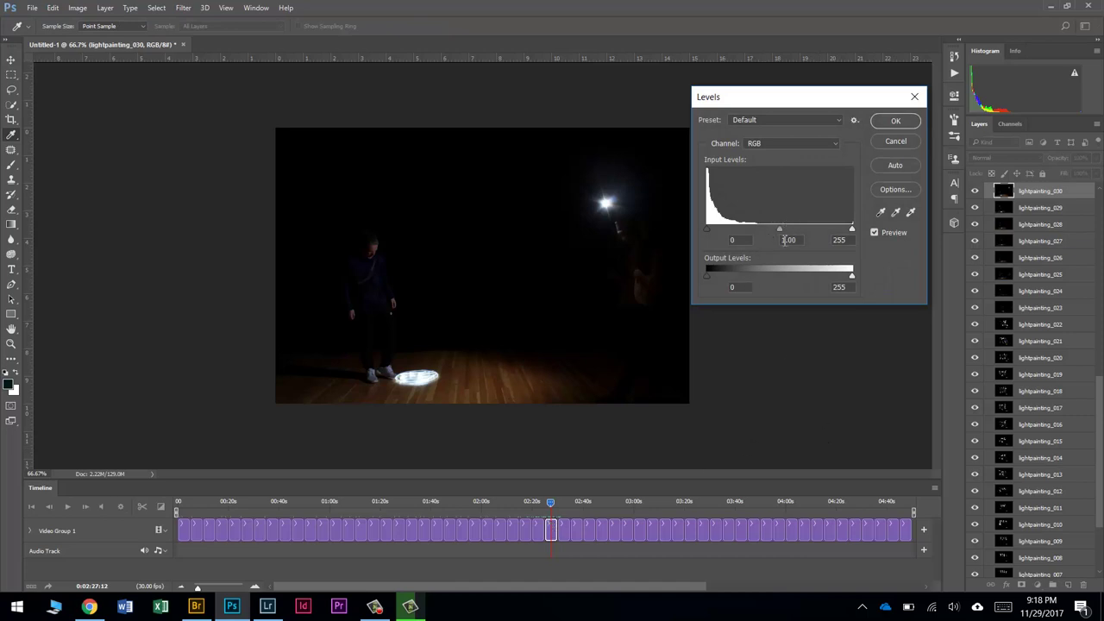
{"action": "left_click_drag", "start_coordinate": [781, 233], "coordinate": [790, 232]}
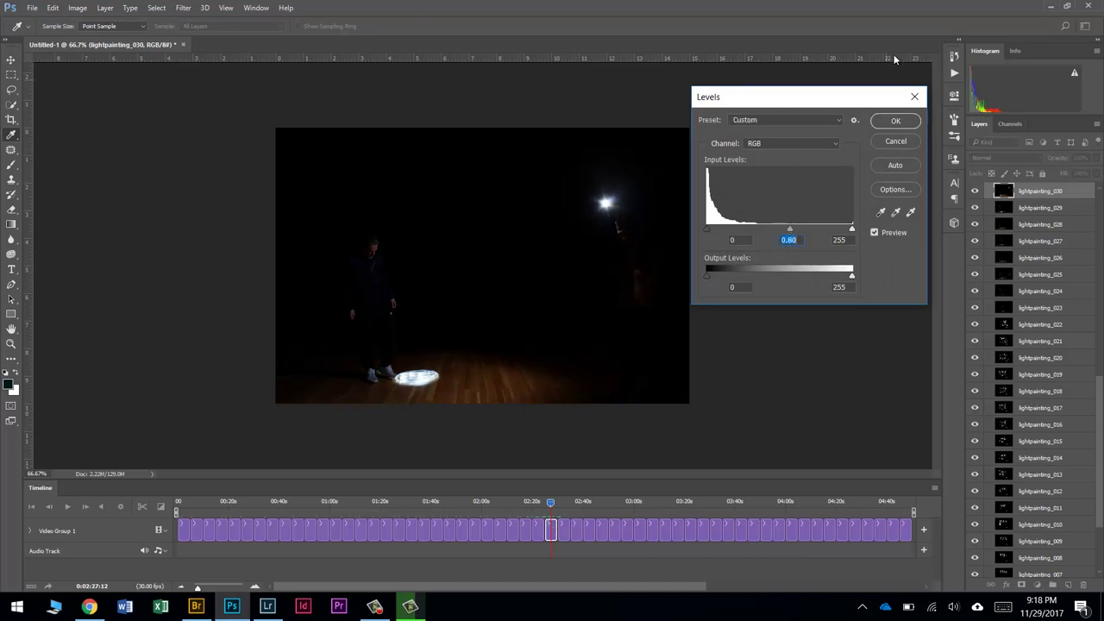
{"action": "left_click", "coordinate": [895, 120]}
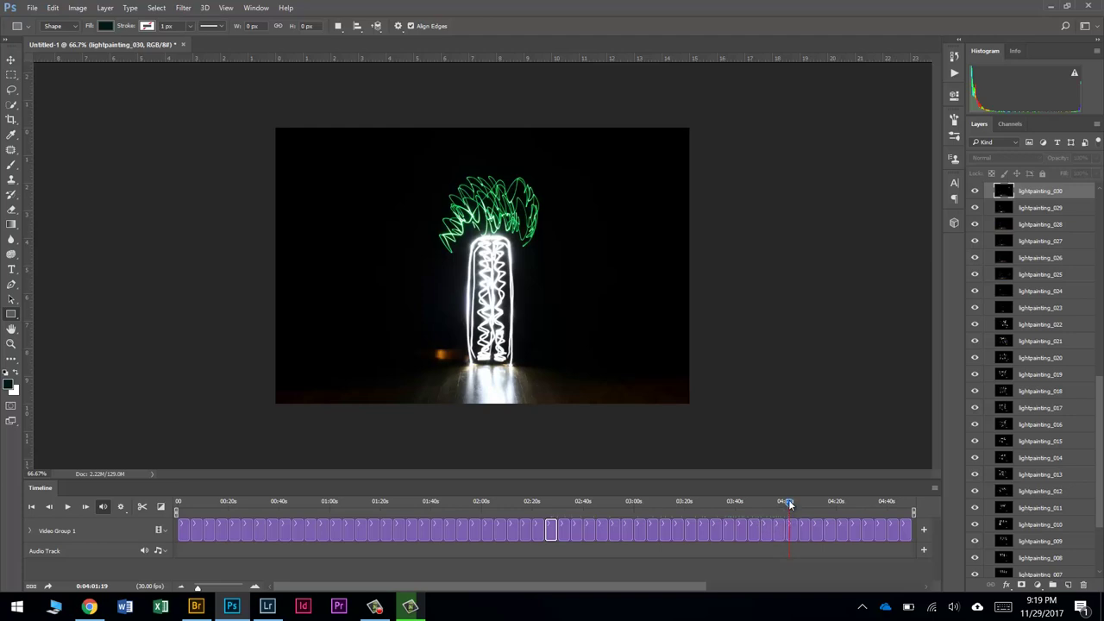
Step: Select the lightpainting_049 clip at about 0:04:01 in the timeline
{"action": "left_click", "coordinate": [795, 535]}
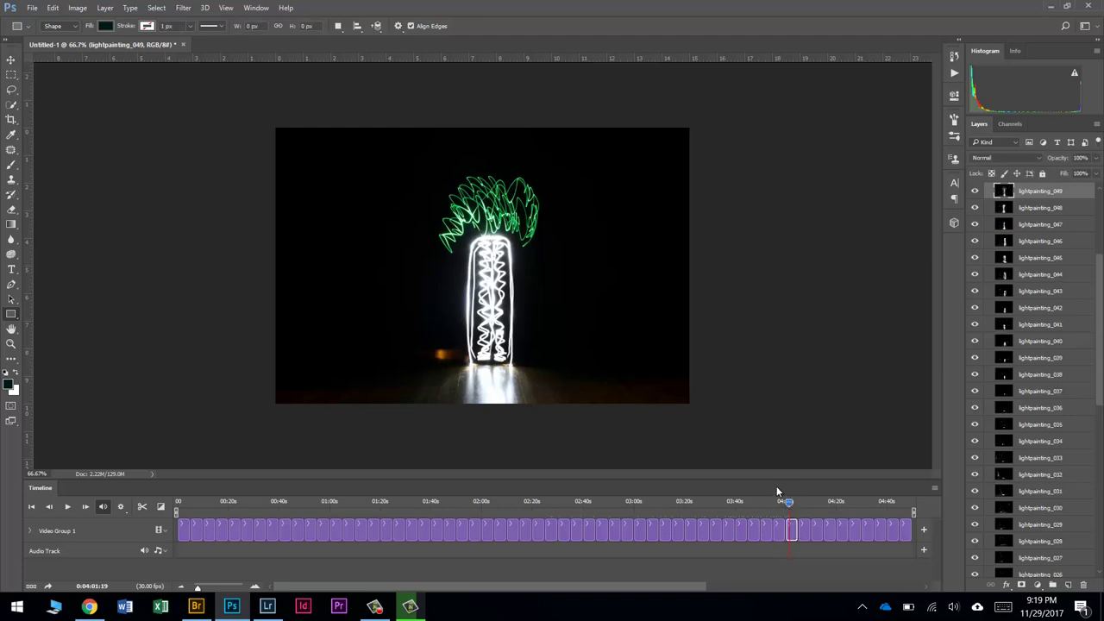
{"action": "key", "text": "i"}
{"action": "key", "text": "ctrl+u"}
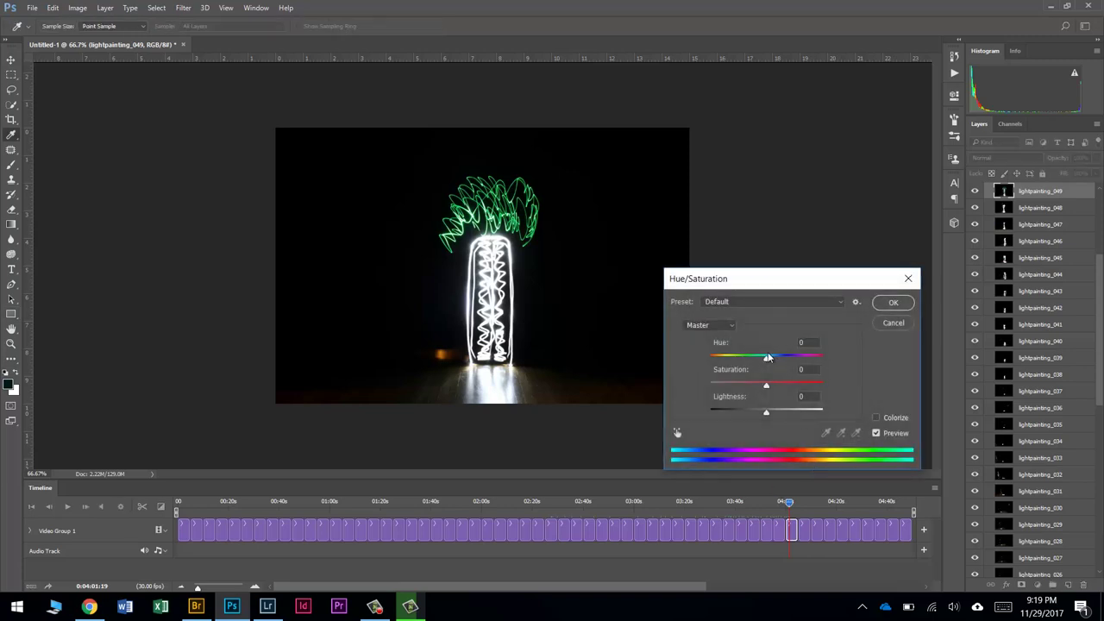
{"action": "left_click_drag", "start_coordinate": [770, 363], "coordinate": [825, 365]}
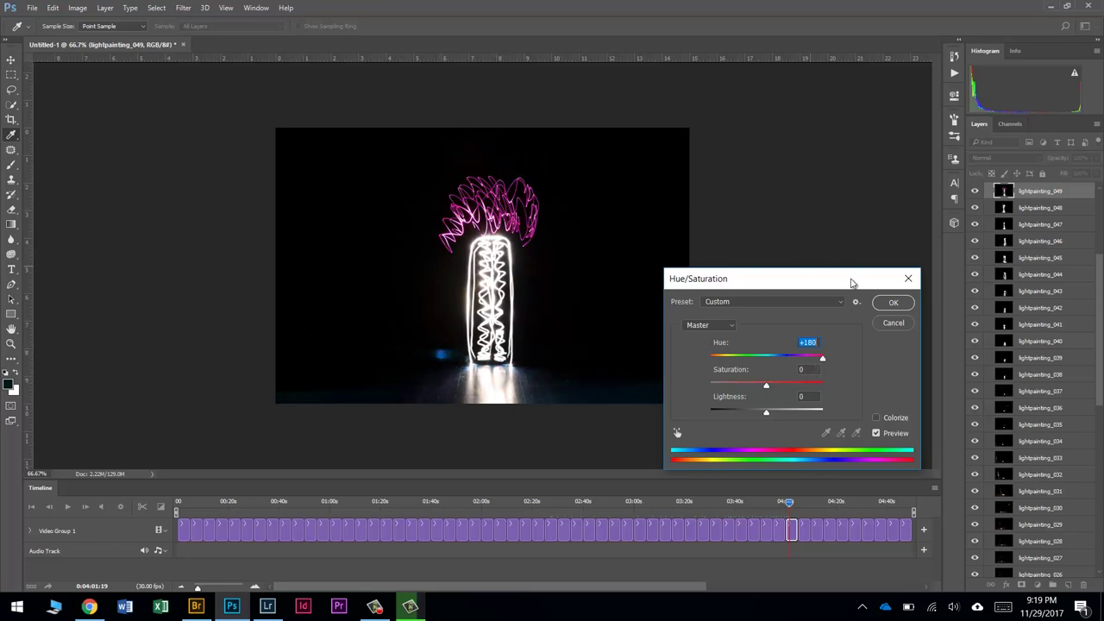
{"action": "left_click", "coordinate": [884, 325]}
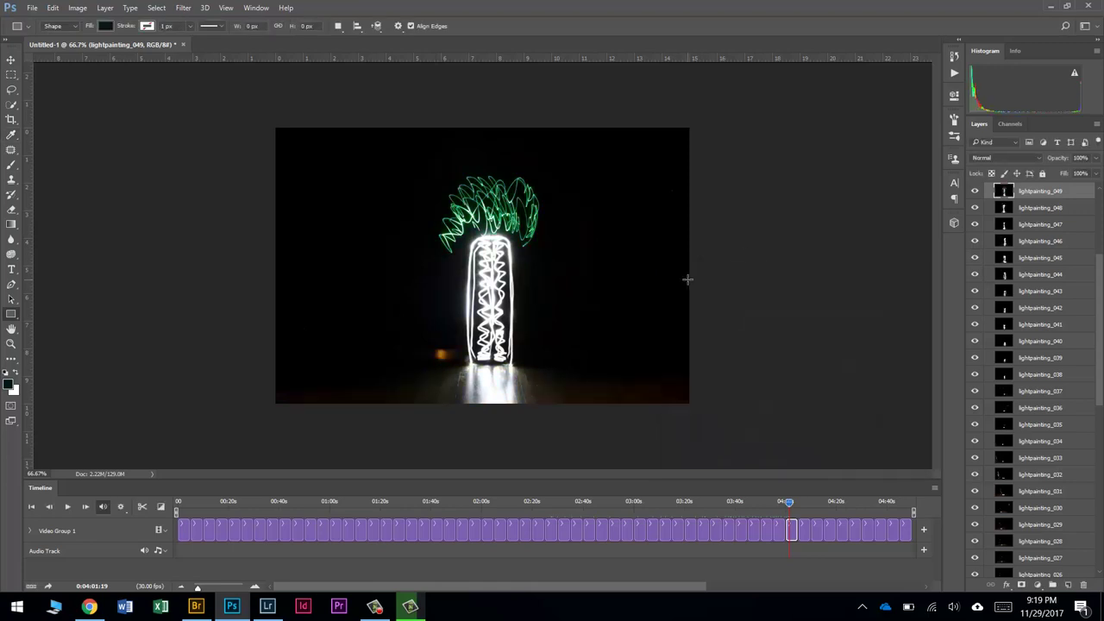
Step: Lasso the green scribble above the white column in lightpainting_049, shift its hue by +122, and deselect
{"action": "left_click", "coordinate": [11, 90]}
{"action": "mouse_move", "coordinate": [523, 153]}
{"action": "left_mouse_down"}
{"action": "mouse_move", "coordinate": [456, 148]}
{"action": "mouse_move", "coordinate": [410, 172]}
{"action": "mouse_move", "coordinate": [394, 221]}
{"action": "mouse_move", "coordinate": [406, 255]}
{"action": "mouse_move", "coordinate": [444, 263]}
{"action": "mouse_move", "coordinate": [489, 237]}
{"action": "mouse_move", "coordinate": [516, 256]}
{"action": "mouse_move", "coordinate": [542, 244]}
{"action": "mouse_move", "coordinate": [545, 170]}
{"action": "left_mouse_up"}
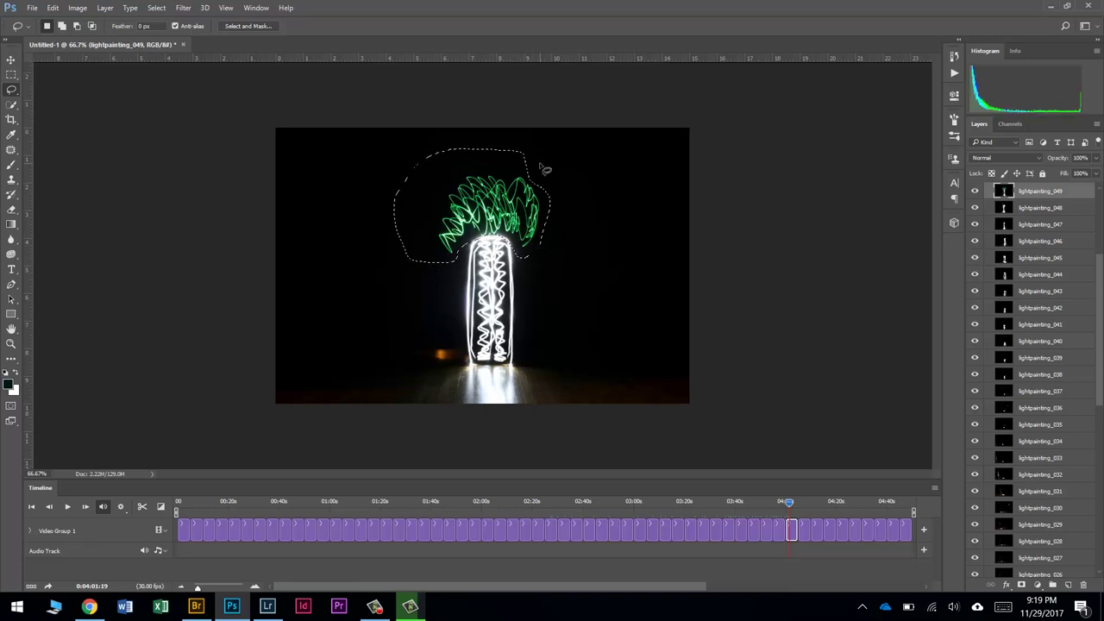
{"action": "key", "text": "ctrl+u"}
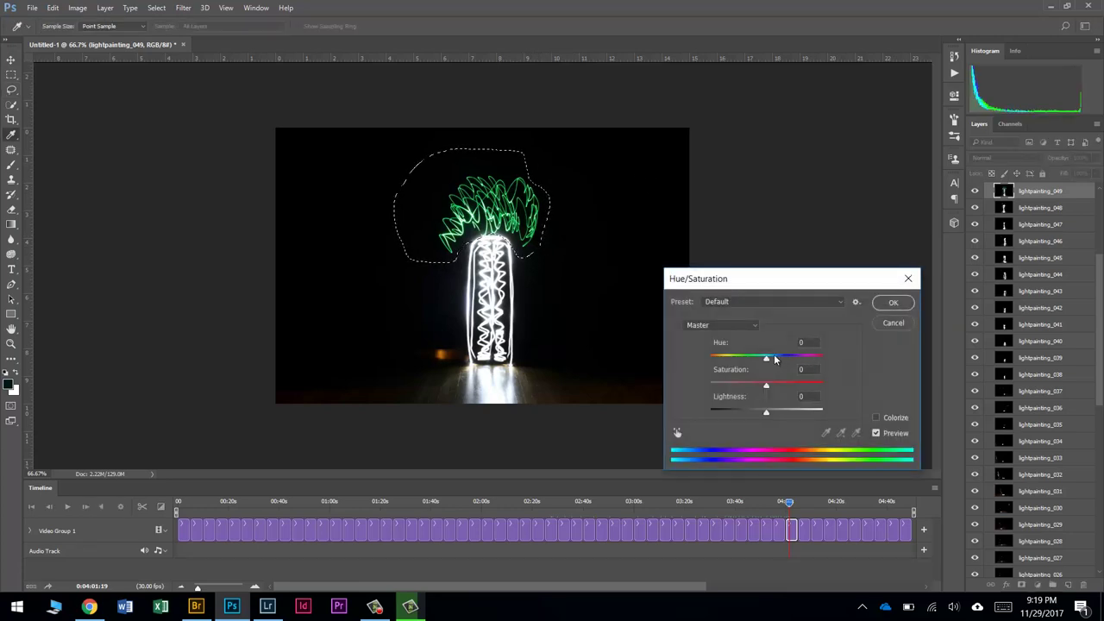
{"action": "left_click_drag", "start_coordinate": [766, 359], "coordinate": [809, 359]}
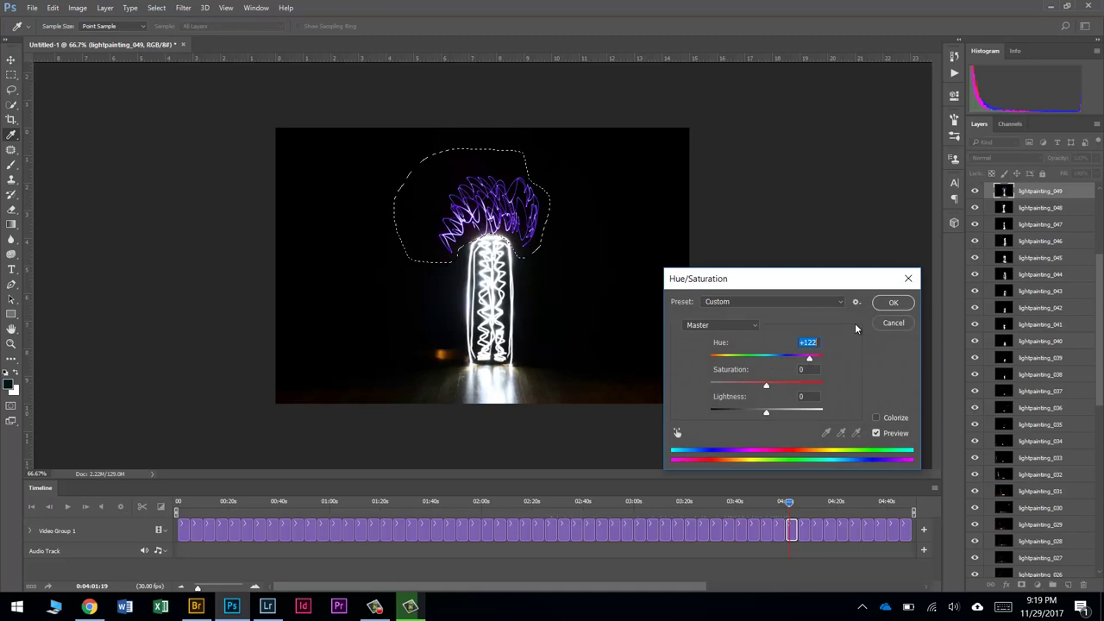
{"action": "left_click", "coordinate": [894, 303]}
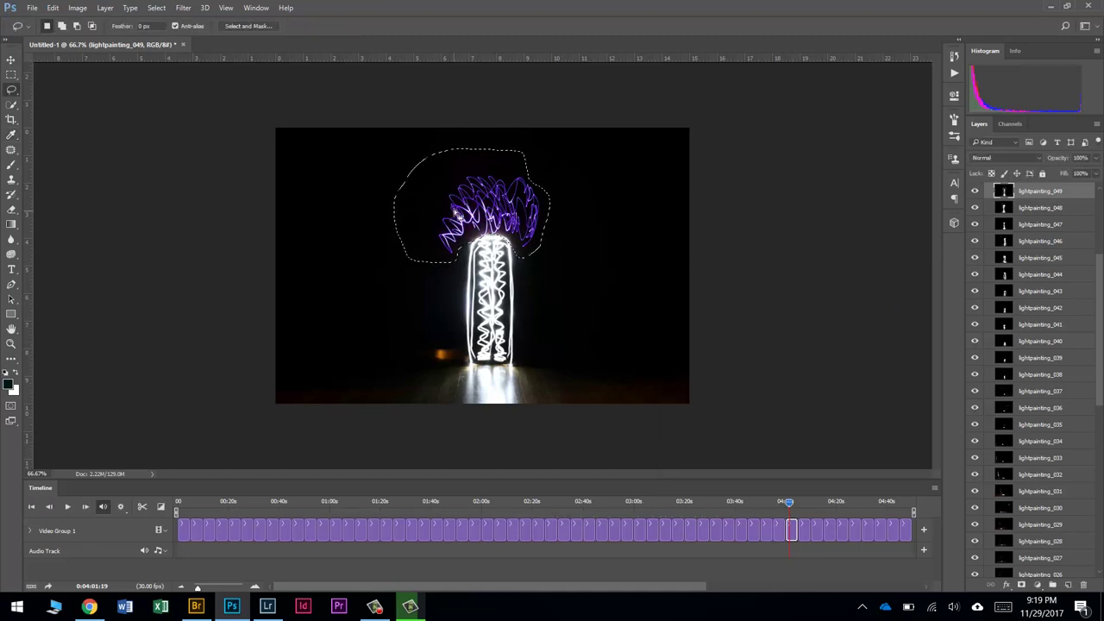
{"action": "key", "text": "ctrl+d"}
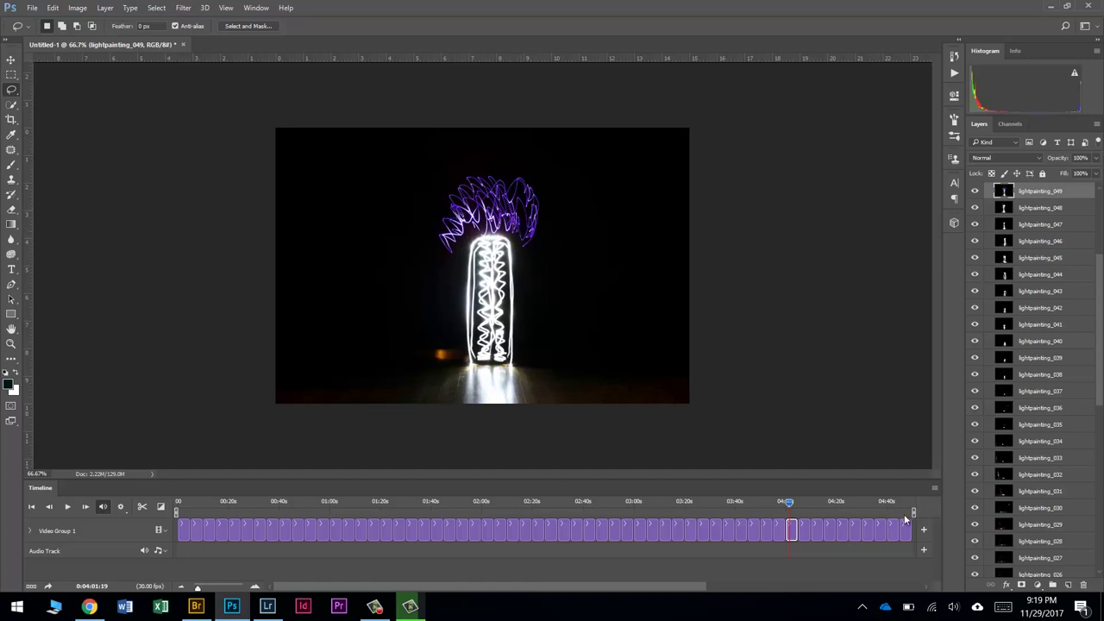
Step: Rotate the timeline clips lightpainting_027 to lightpainting_034 together by -90° and scale them down proportionally about their center
{"action": "mouse_move", "coordinate": [790, 502]}
{"action": "left_mouse_down"}
{"action": "mouse_move", "coordinate": [520, 520]}
{"action": "mouse_move", "coordinate": [512, 529]}
{"action": "left_mouse_up"}
{"action": "left_click", "coordinate": [512, 533]}
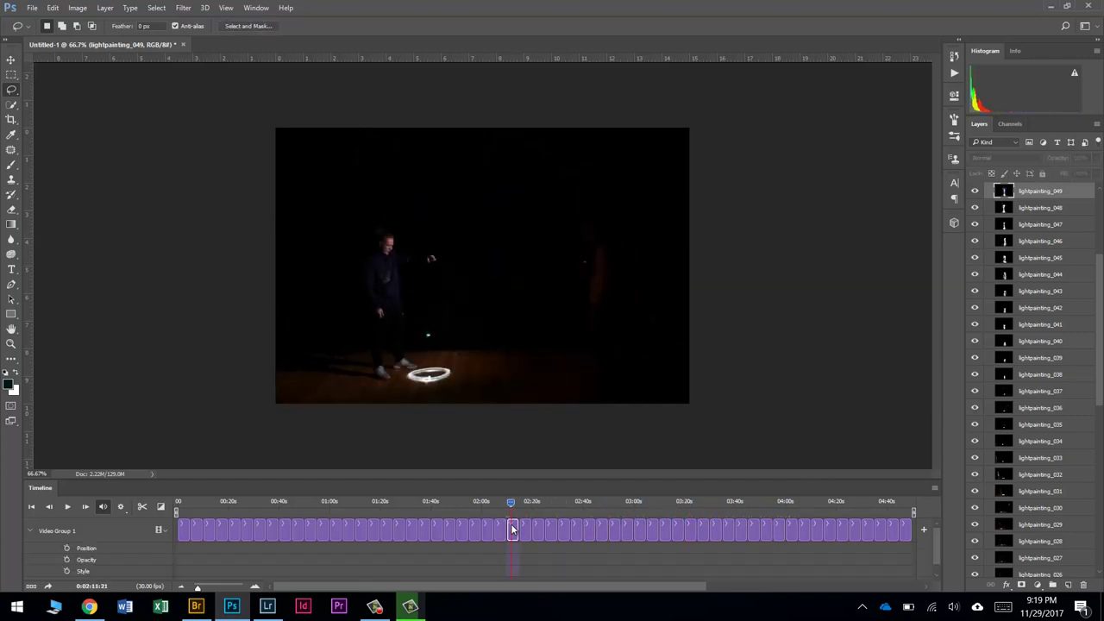
{"action": "left_click", "coordinate": [603, 533], "text": "shift"}
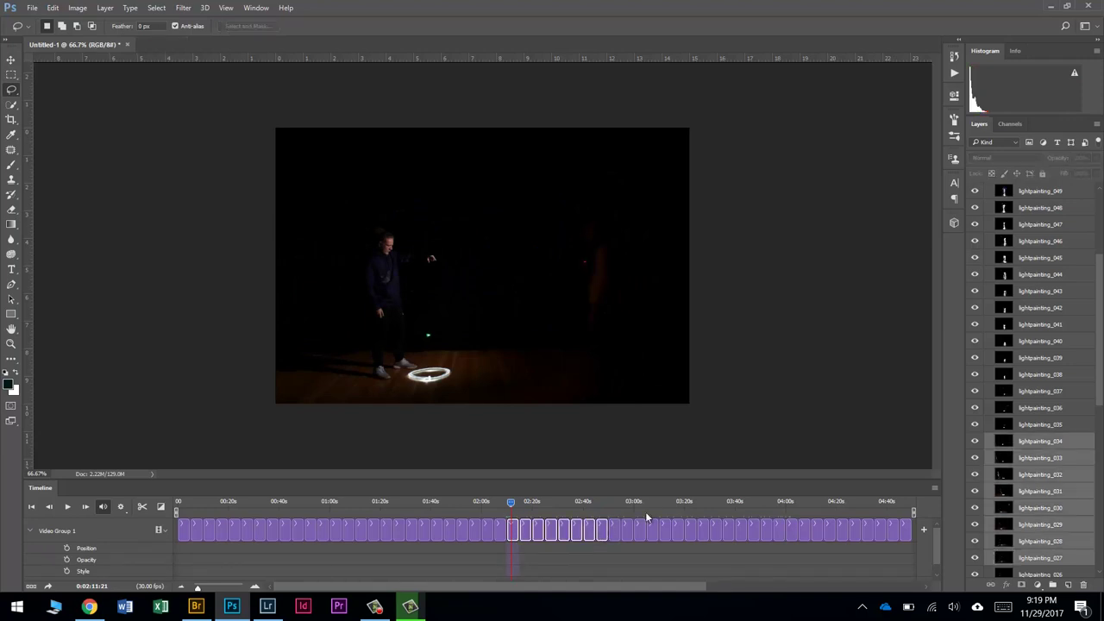
{"action": "key", "text": "ctrl+t"}
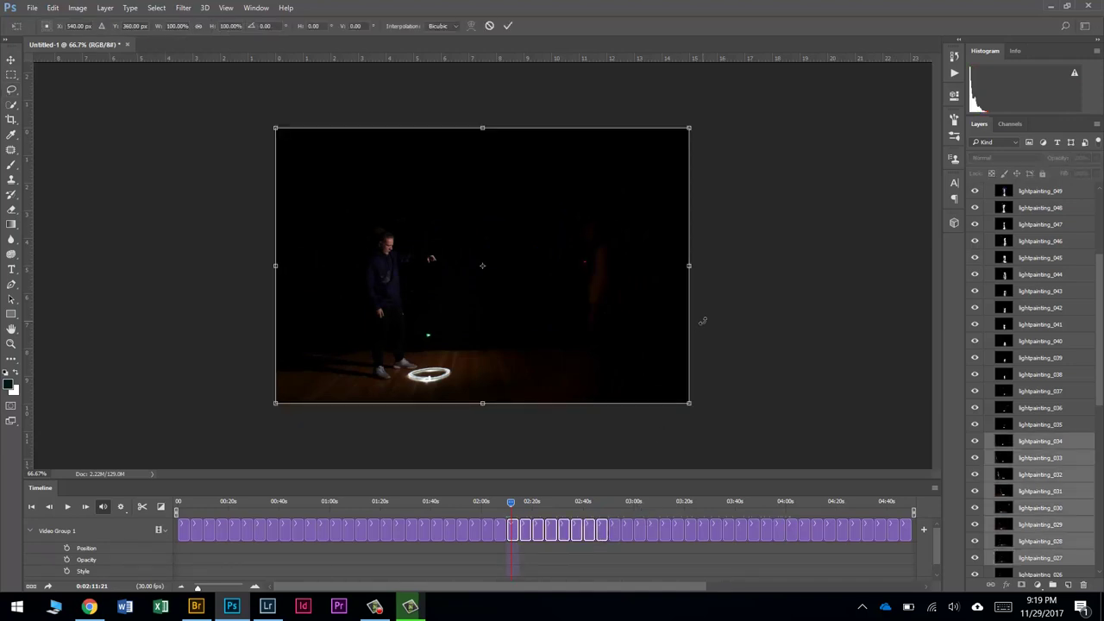
{"action": "left_click_drag", "start_coordinate": [740, 225], "coordinate": [418, 100]}
{"action": "scroll", "coordinate": [463, 237], "scroll_direction": "down", "scroll_amount": 3}
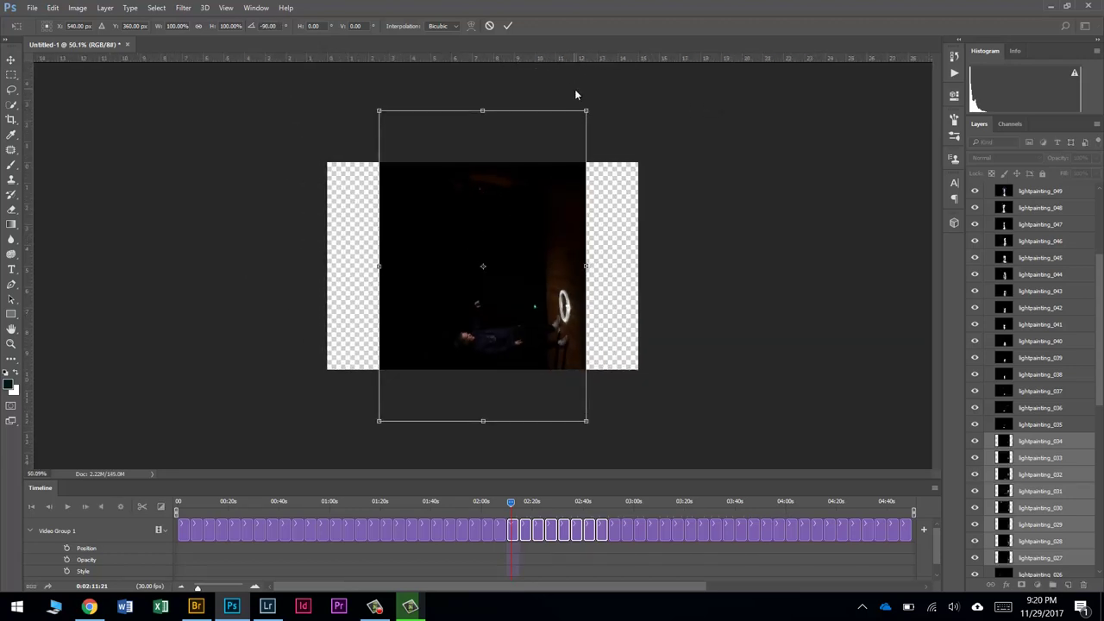
{"action": "left_click_drag", "start_coordinate": [587, 109], "coordinate": [559, 167]}
{"action": "key", "text": "Return"}
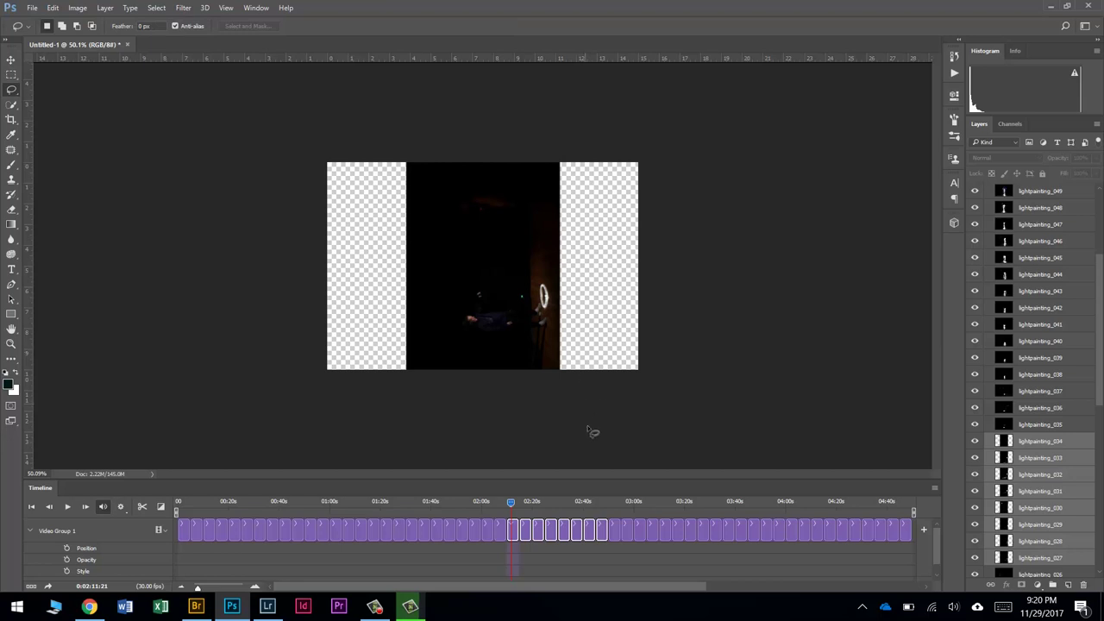
{"action": "left_click_drag", "start_coordinate": [509, 505], "coordinate": [599, 499]}
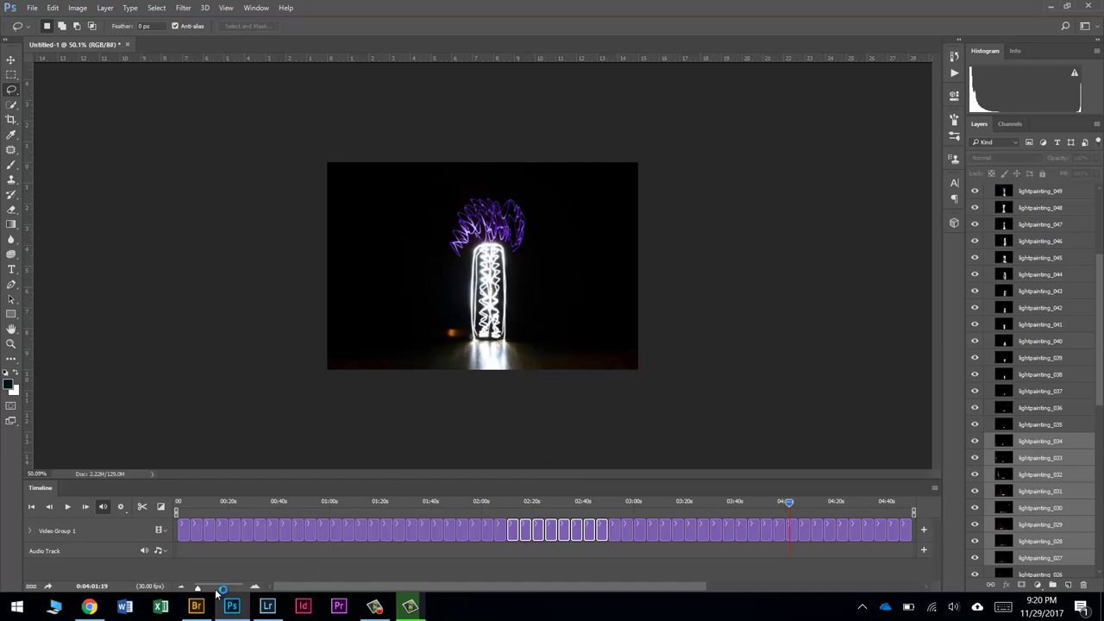
Step: Shorten the lightpainting_001, lightpainting_002 and lightpainting_003 clips on the timeline to about a quarter of a second each
{"action": "key", "text": "Home"}
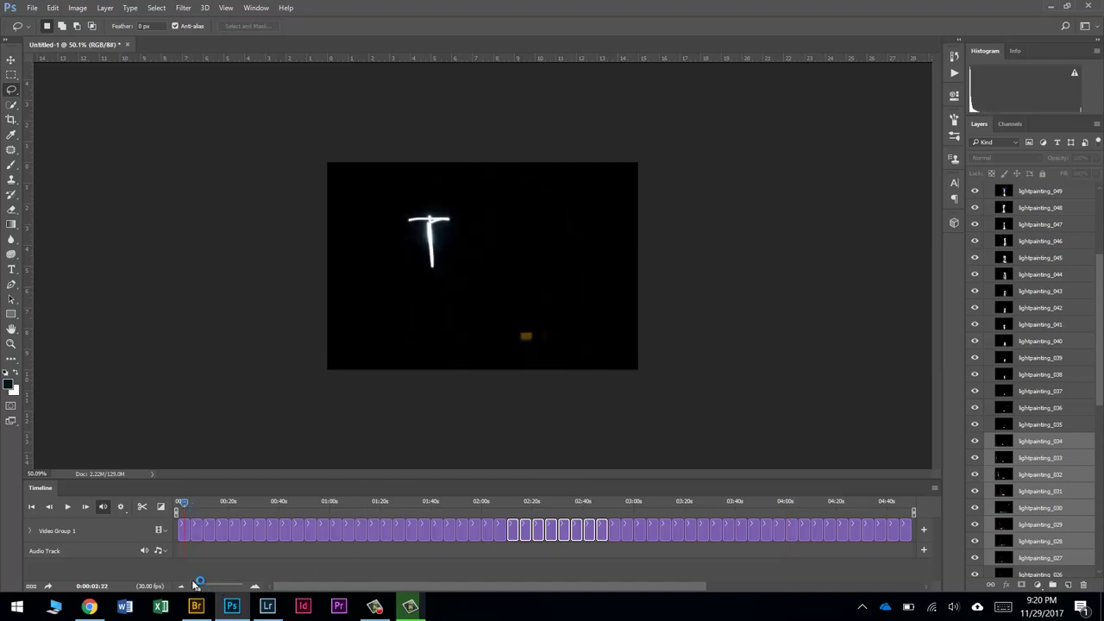
{"action": "left_click_drag", "start_coordinate": [198, 587], "coordinate": [207, 590]}
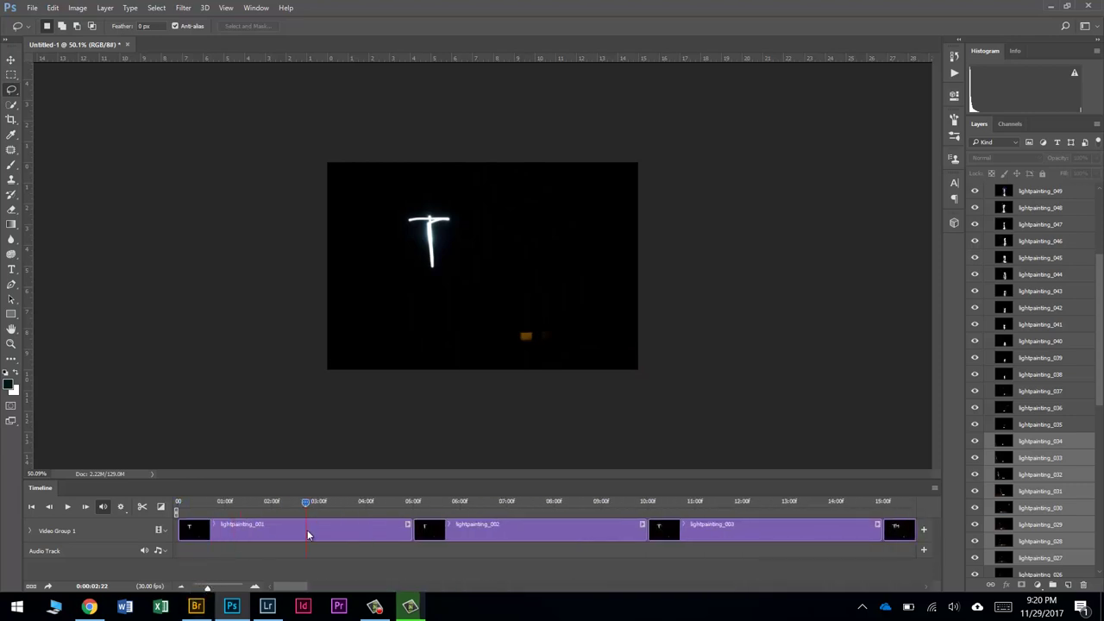
{"action": "left_click_drag", "start_coordinate": [401, 533], "coordinate": [184, 533]}
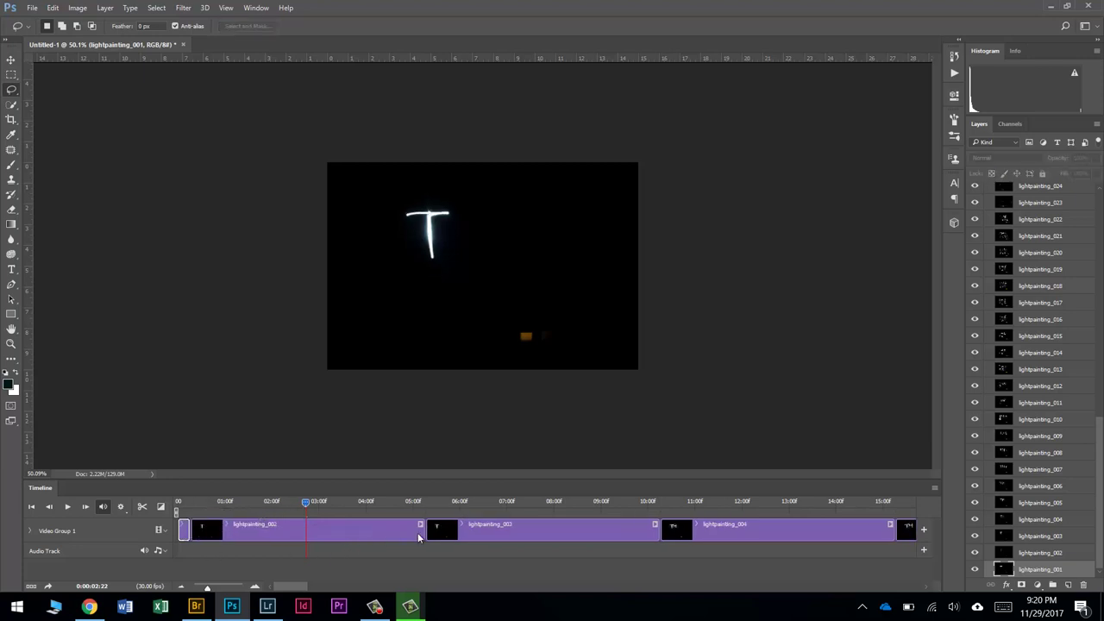
{"action": "left_click_drag", "start_coordinate": [422, 535], "coordinate": [201, 536]}
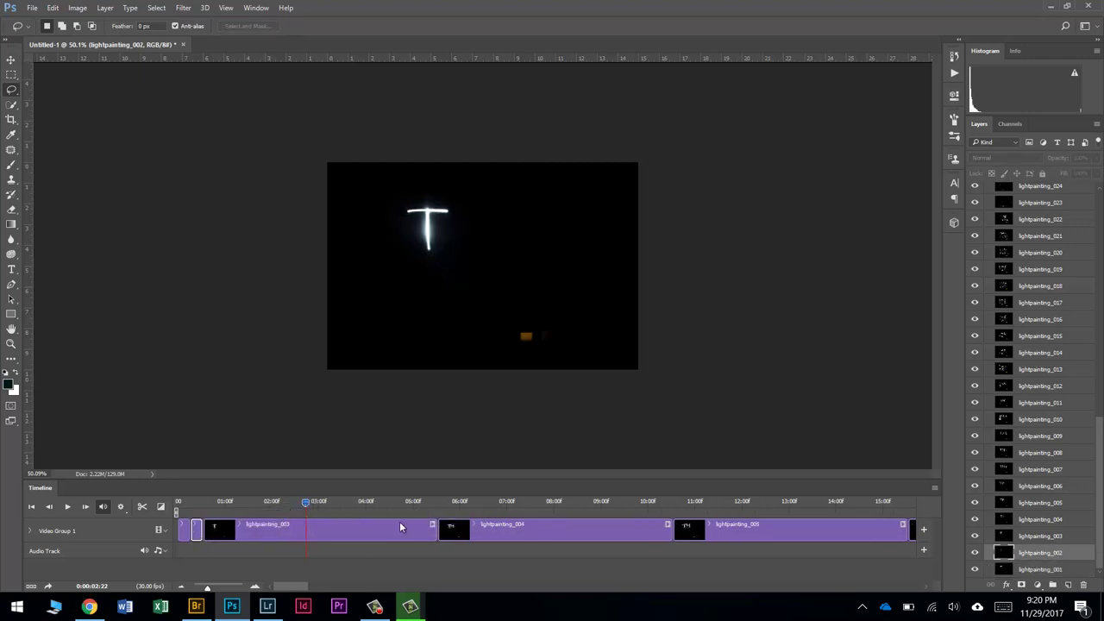
{"action": "left_click_drag", "start_coordinate": [435, 534], "coordinate": [214, 533]}
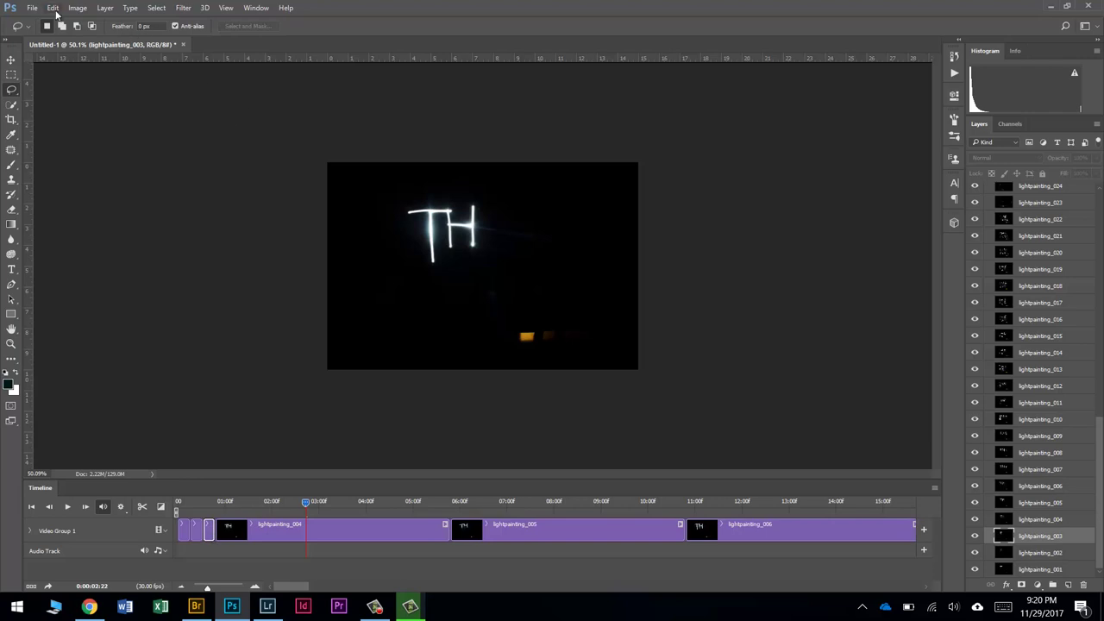
{"action": "left_click", "coordinate": [32, 8]}
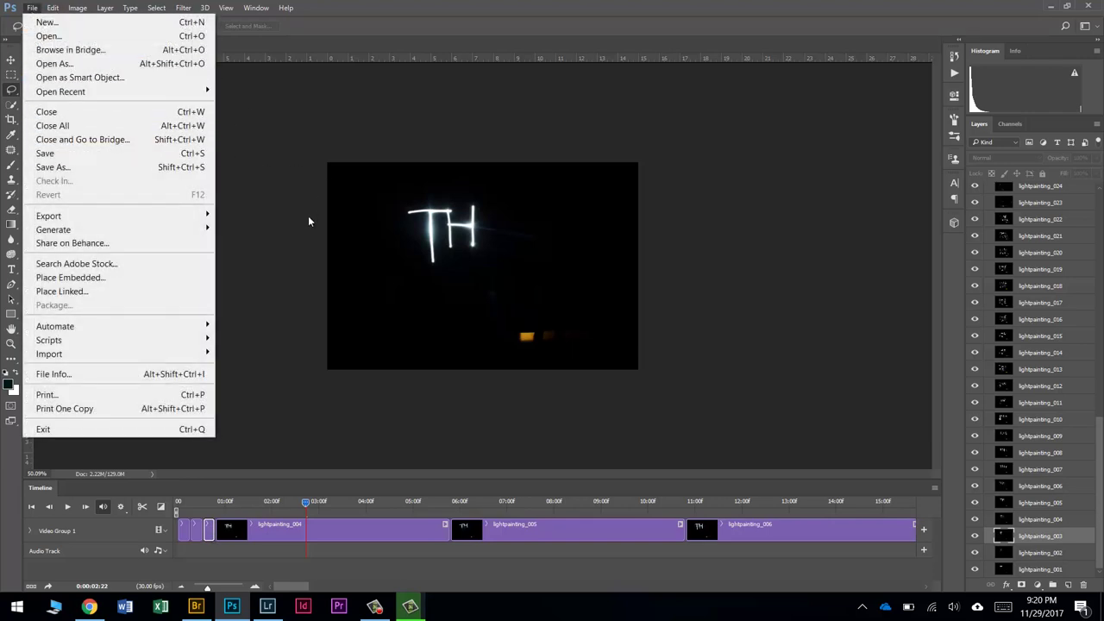
{"action": "left_click", "coordinate": [380, 213]}
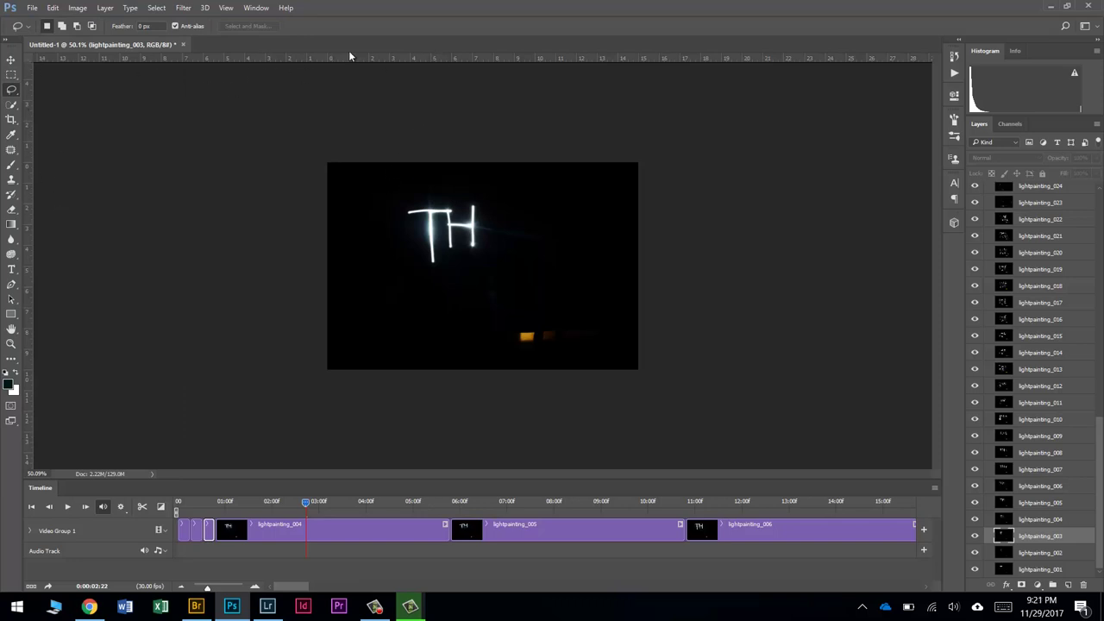
Step: Place a horizontal guide just above the TH lettering and a vertical guide at the T's left edge
{"action": "left_click_drag", "start_coordinate": [364, 57], "coordinate": [393, 202]}
{"action": "left_click_drag", "start_coordinate": [28, 284], "coordinate": [408, 290]}
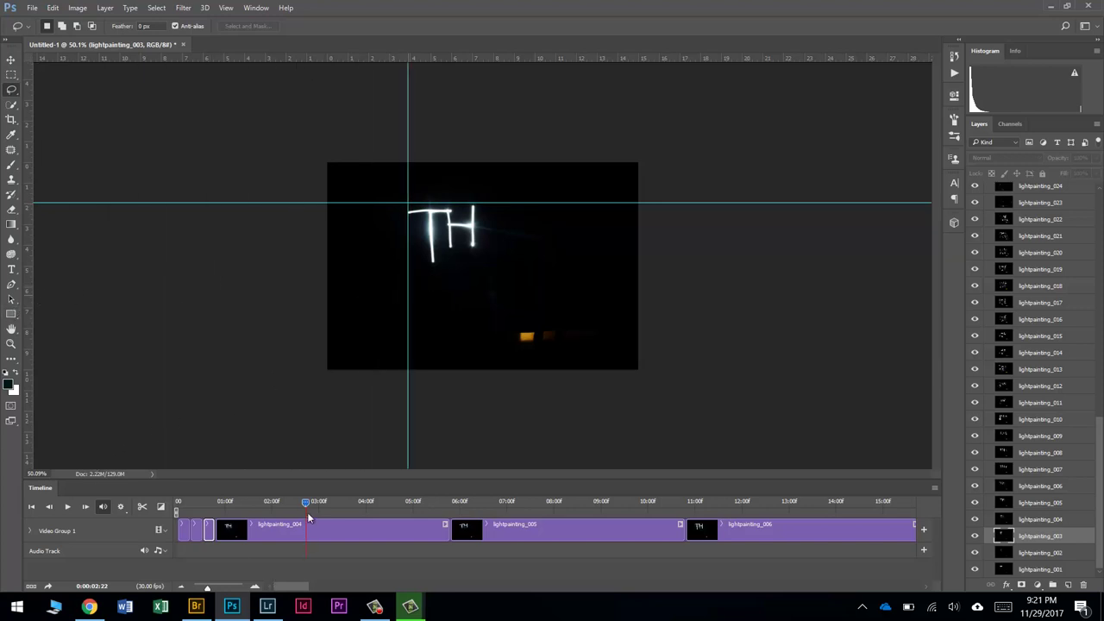
{"action": "left_click_drag", "start_coordinate": [306, 506], "coordinate": [712, 506]}
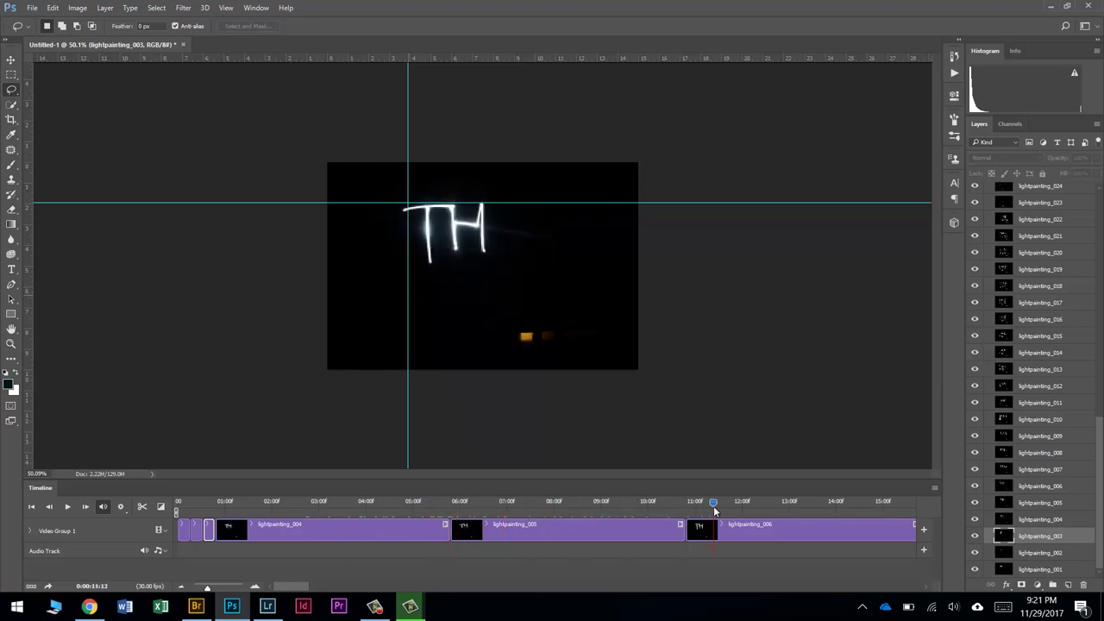
Step: Lasso the letter H in the lightpainting_005 frame, shift it slightly down and right, and stretch it taller and to about 119% width
{"action": "left_click", "coordinate": [571, 501]}
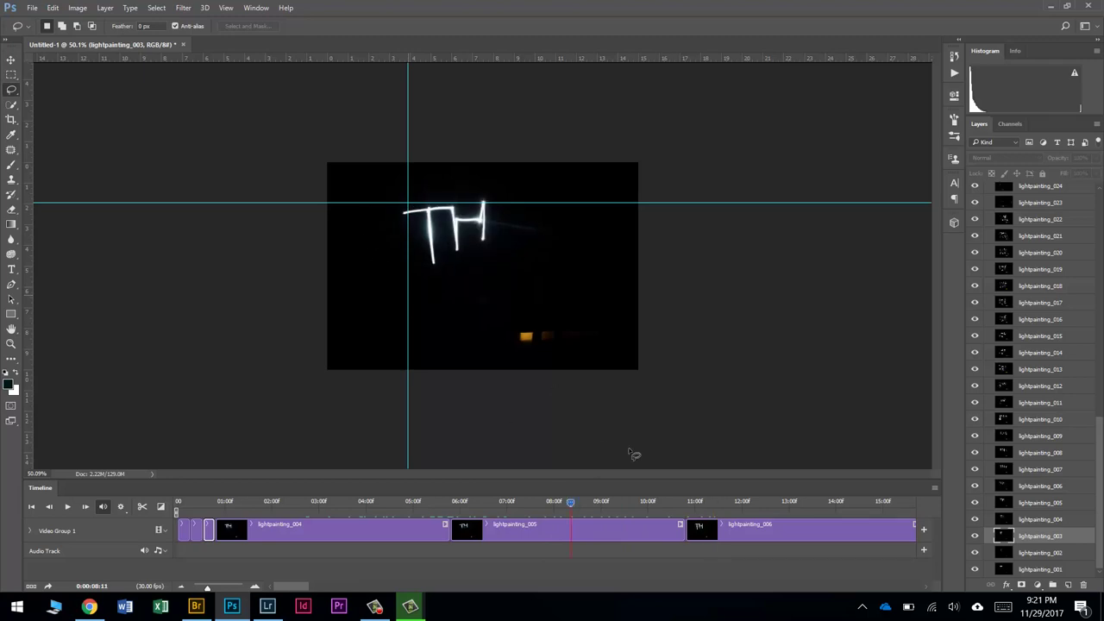
{"action": "mouse_move", "coordinate": [501, 190]}
{"action": "left_mouse_down"}
{"action": "mouse_move", "coordinate": [477, 273]}
{"action": "mouse_move", "coordinate": [436, 256]}
{"action": "mouse_move", "coordinate": [450, 216]}
{"action": "left_mouse_up"}
{"action": "key", "text": "Delete"}
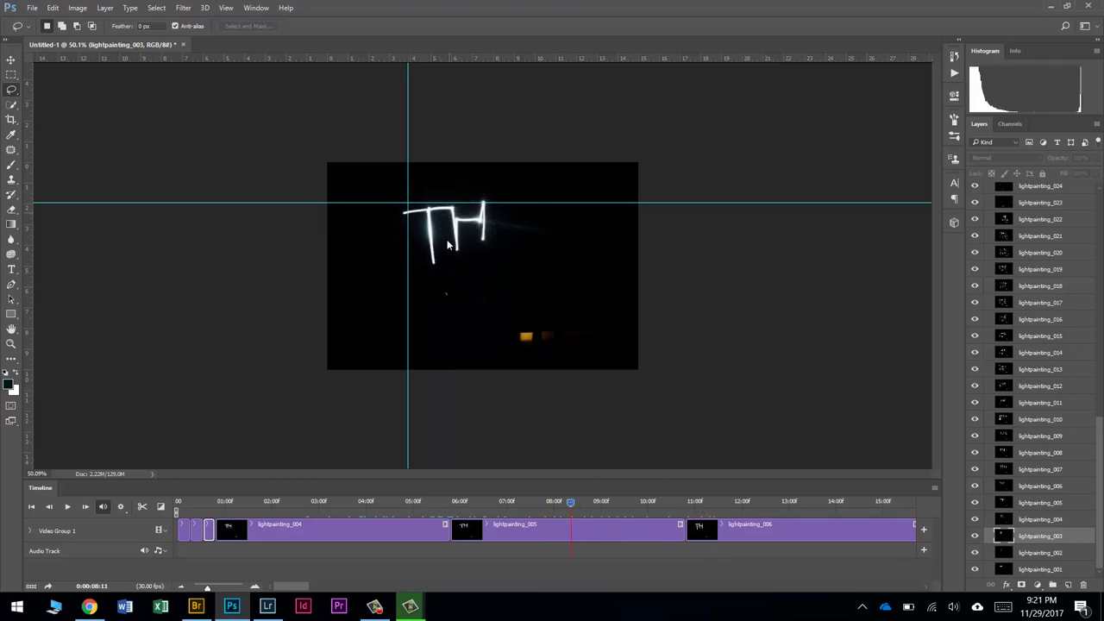
{"action": "left_click", "coordinate": [536, 225]}
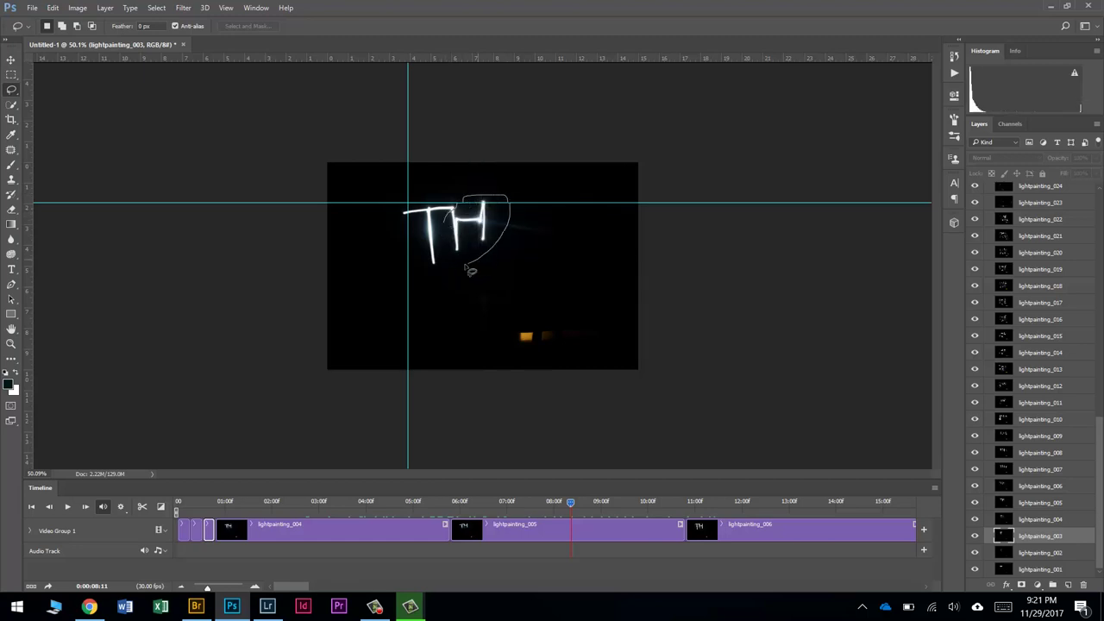
{"action": "left_click_drag", "start_coordinate": [448, 246], "coordinate": [453, 231]}
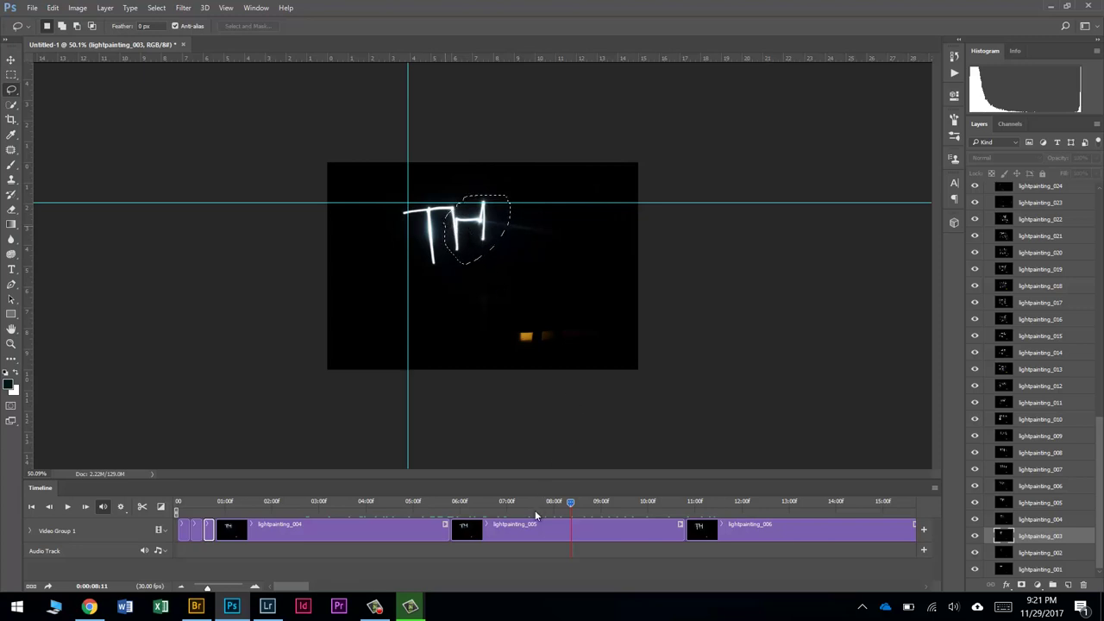
{"action": "left_click", "coordinate": [553, 536]}
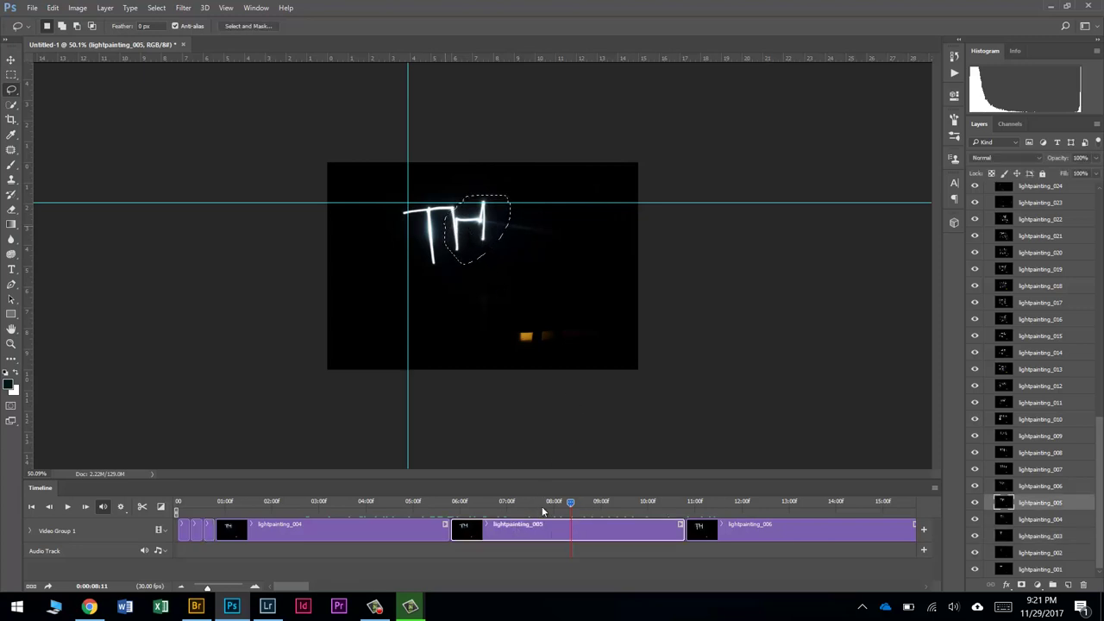
{"action": "key", "text": "ctrl+t"}
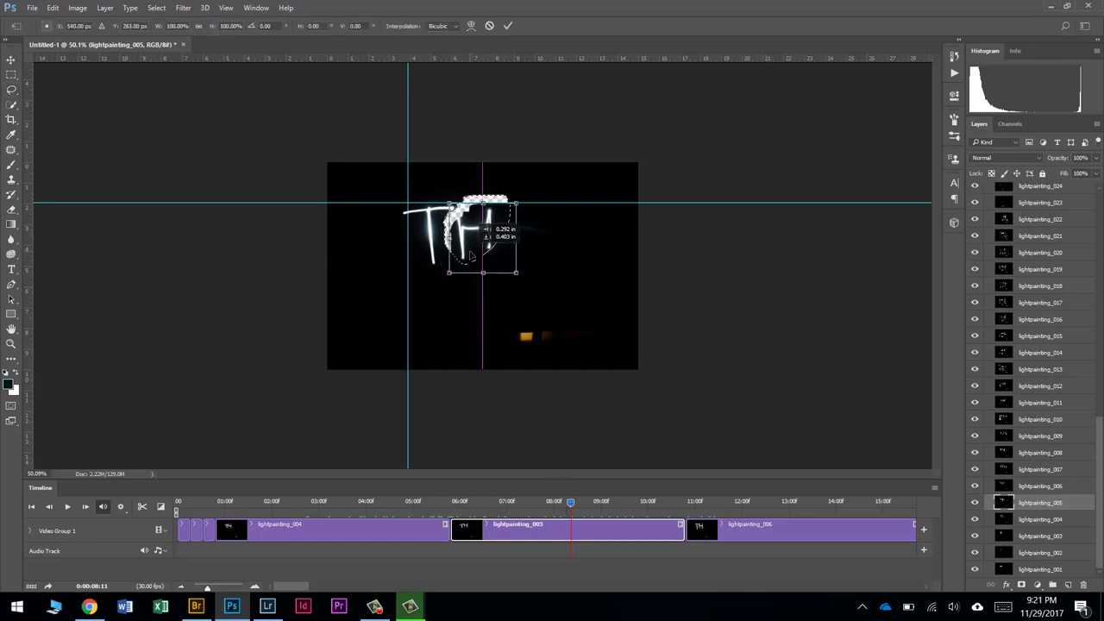
{"action": "left_click_drag", "start_coordinate": [472, 256], "coordinate": [496, 253]}
{"action": "left_click_drag", "start_coordinate": [483, 203], "coordinate": [483, 184]}
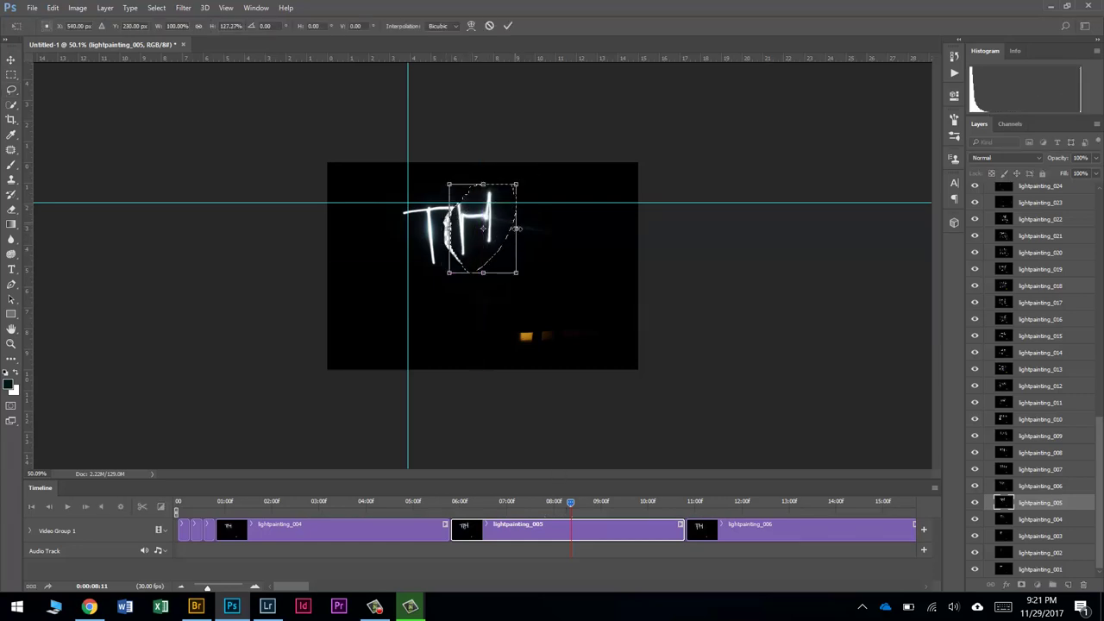
{"action": "left_click_drag", "start_coordinate": [529, 230], "coordinate": [539, 229]}
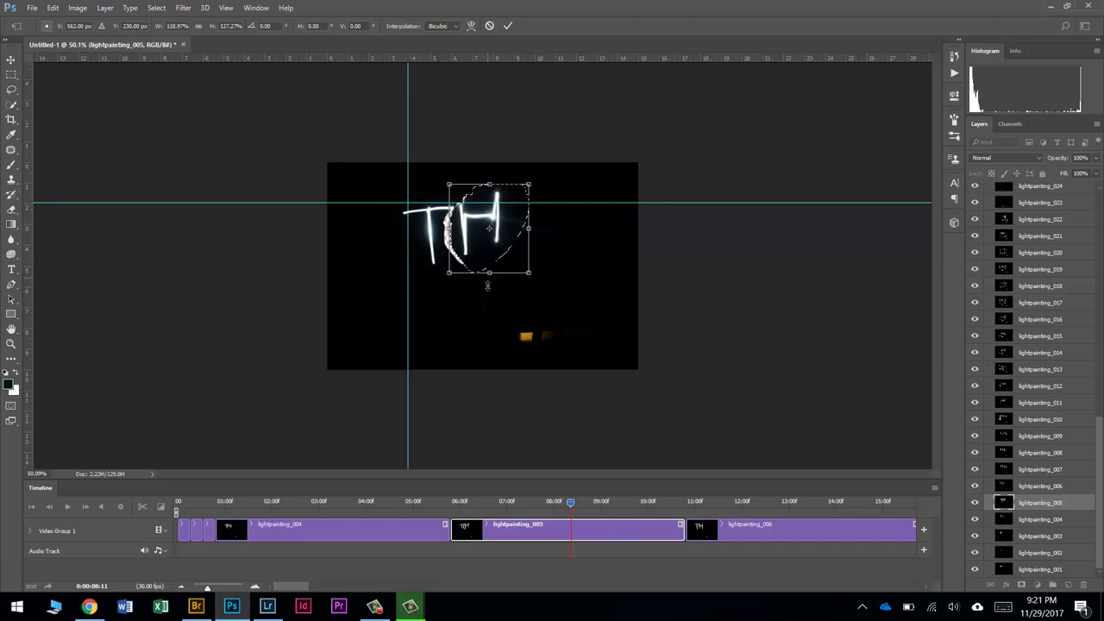
{"action": "left_click_drag", "start_coordinate": [487, 285], "coordinate": [487, 289]}
{"action": "key", "text": "Return"}
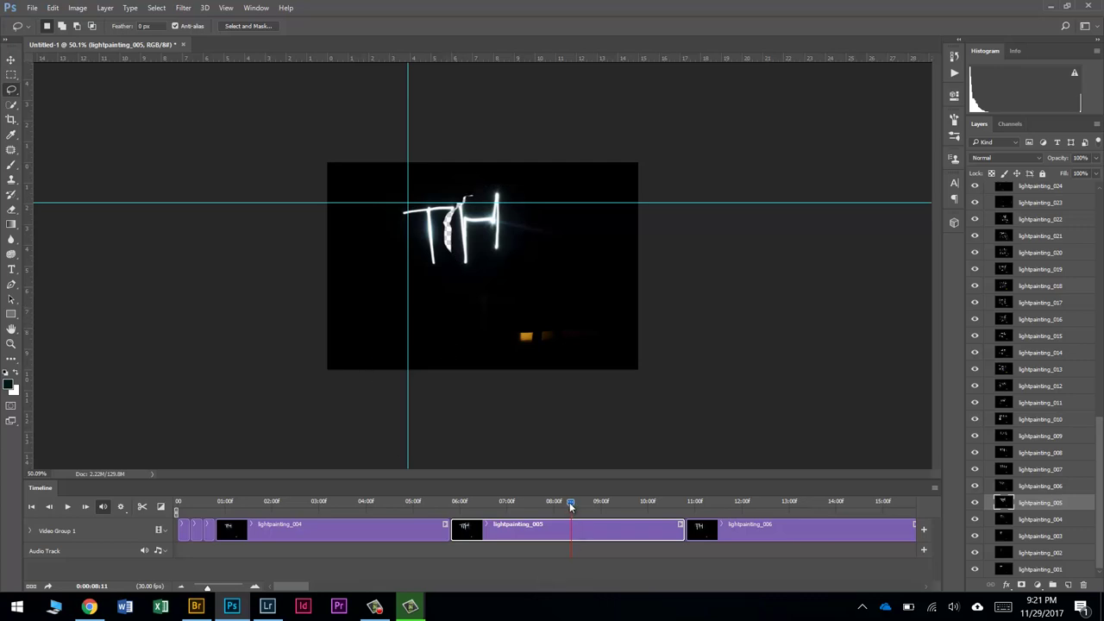
{"action": "left_click_drag", "start_coordinate": [569, 506], "coordinate": [1058, 488]}
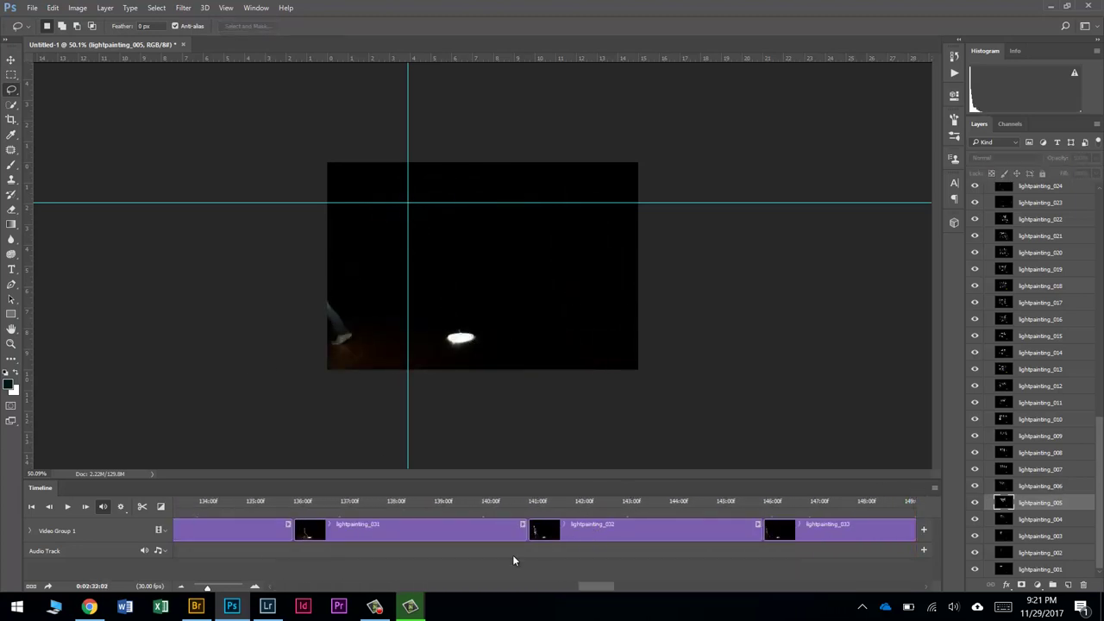
{"action": "left_click_drag", "start_coordinate": [603, 587], "coordinate": [623, 587]}
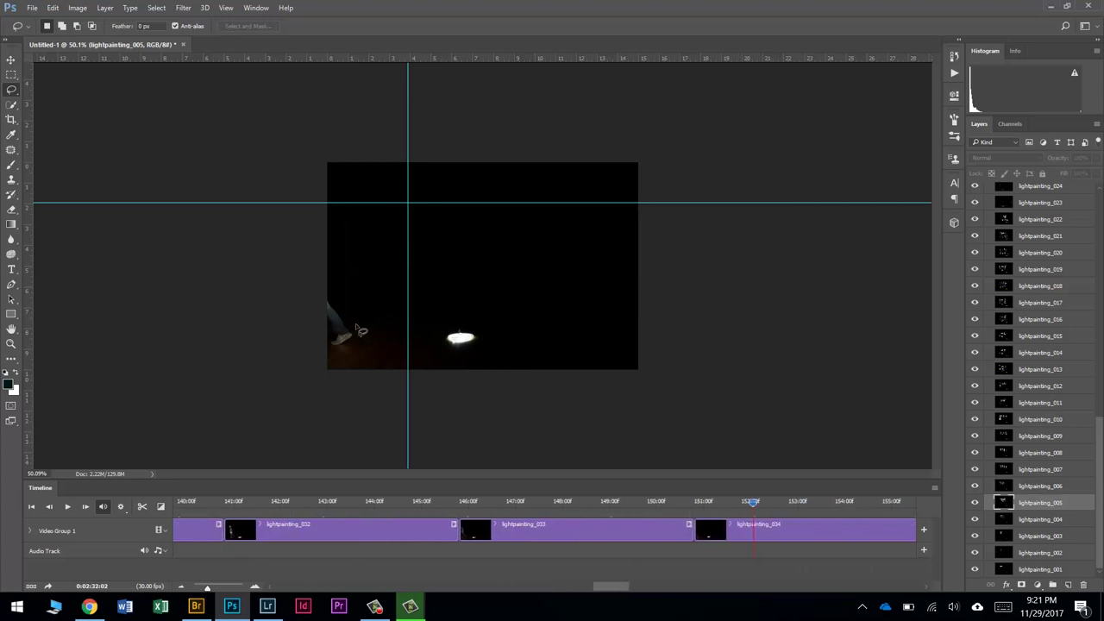
{"action": "left_click", "coordinate": [444, 209]}
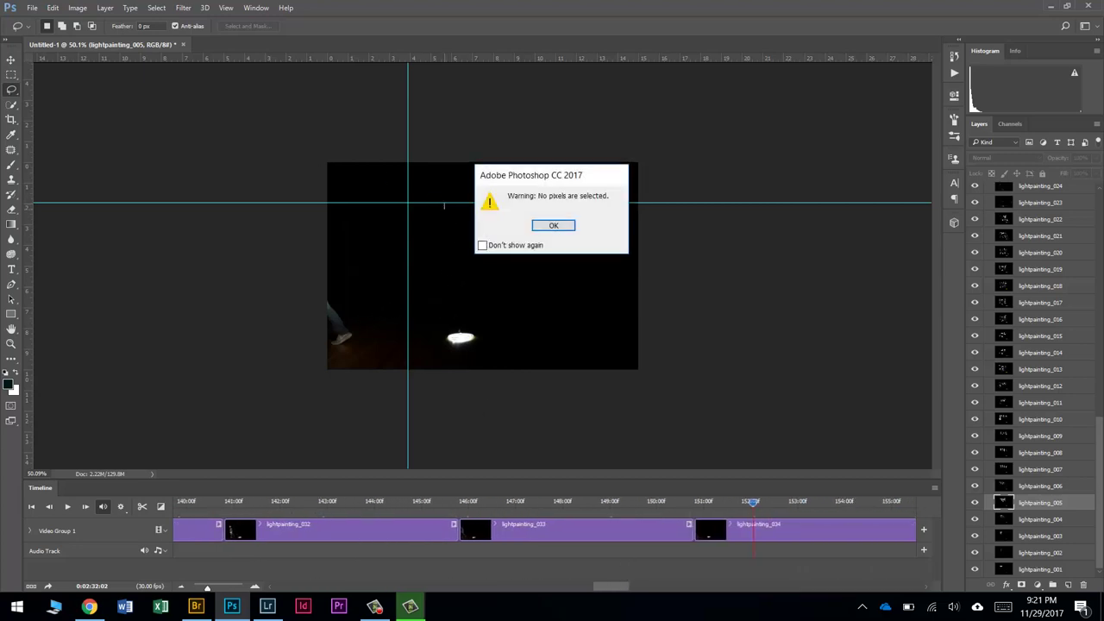
{"action": "left_click", "coordinate": [554, 226]}
Step: Lasso the white light scribble in the frame at about 0:03:09 and feather the selection by 15 pixels
{"action": "left_click_drag", "start_coordinate": [753, 507], "coordinate": [919, 497]}
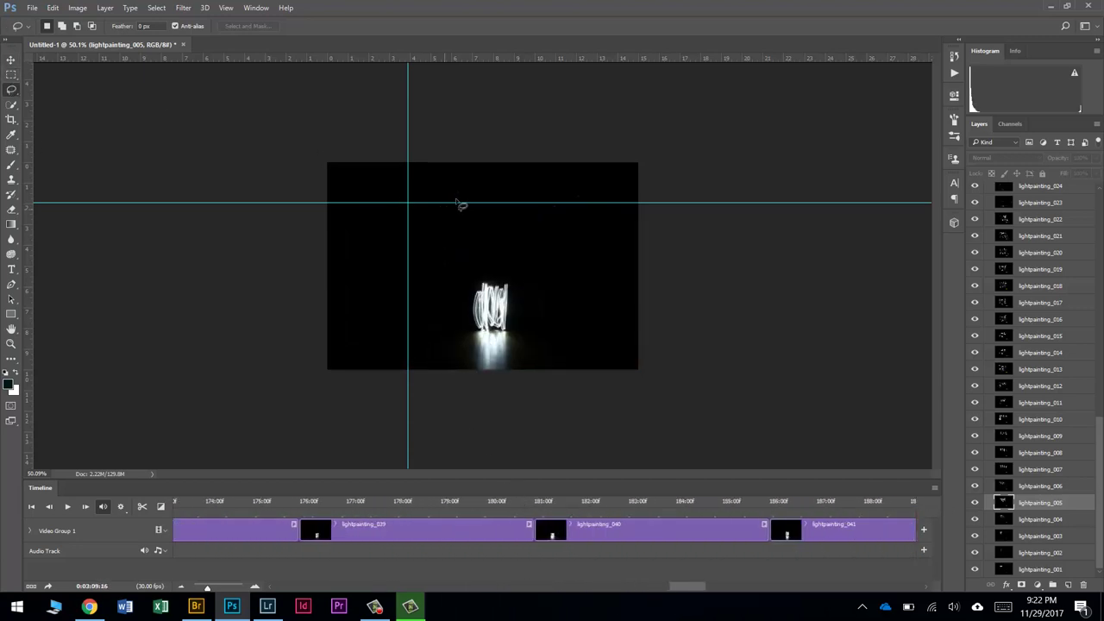
{"action": "mouse_move", "coordinate": [522, 271]}
{"action": "left_mouse_down"}
{"action": "mouse_move", "coordinate": [480, 250]}
{"action": "mouse_move", "coordinate": [463, 312]}
{"action": "mouse_move", "coordinate": [472, 337]}
{"action": "mouse_move", "coordinate": [513, 349]}
{"action": "mouse_move", "coordinate": [536, 322]}
{"action": "mouse_move", "coordinate": [514, 293]}
{"action": "left_mouse_up"}
{"action": "right_click", "coordinate": [484, 294]}
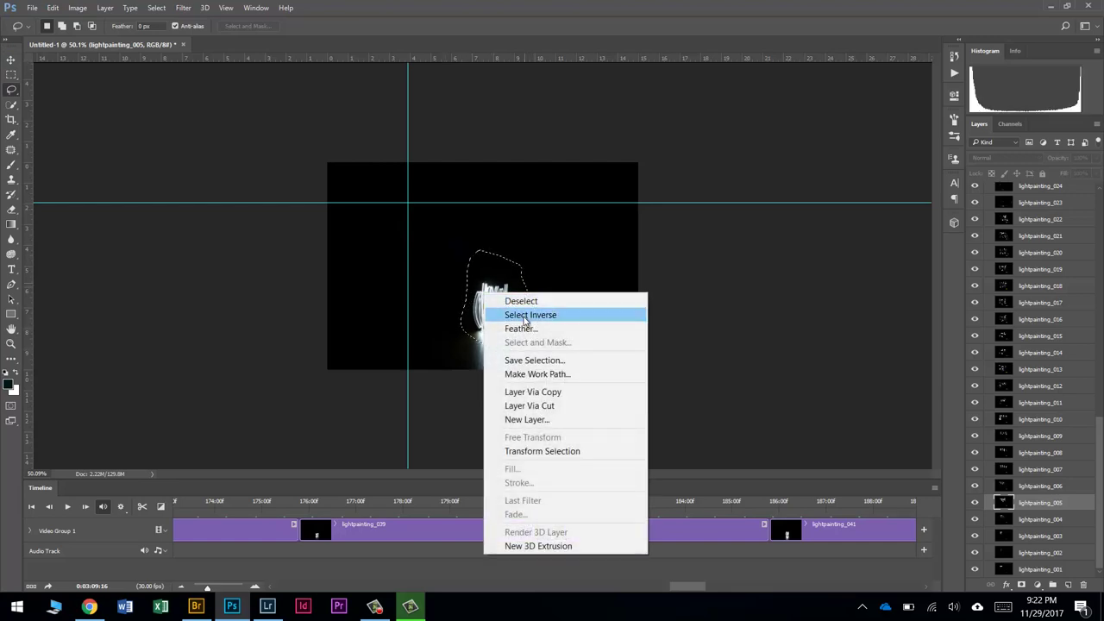
{"action": "left_click", "coordinate": [521, 329]}
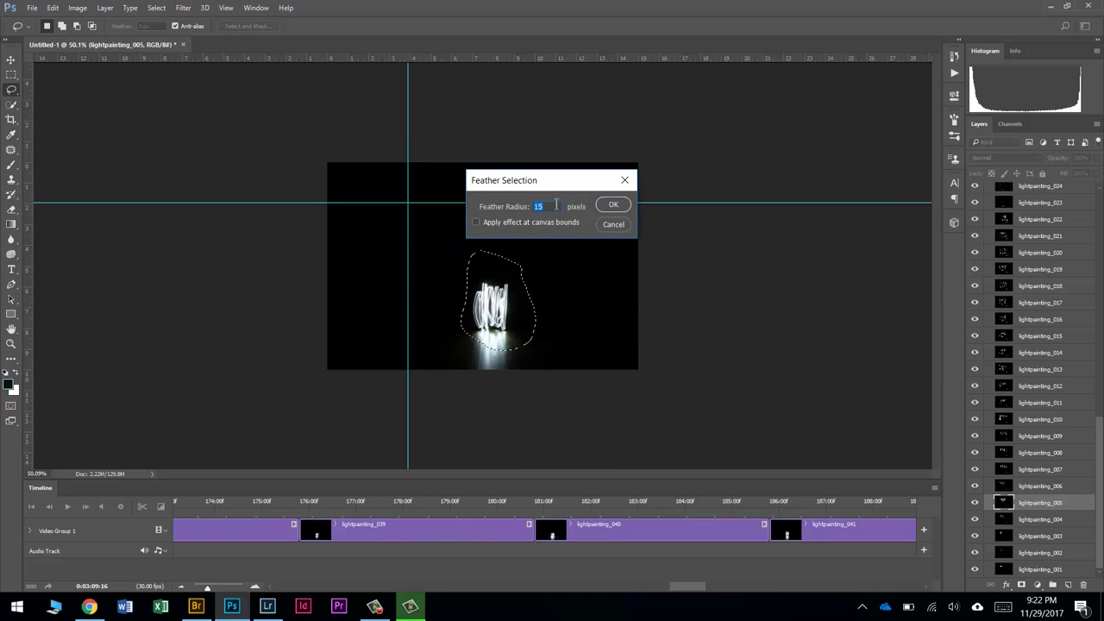
{"action": "left_click", "coordinate": [606, 205]}
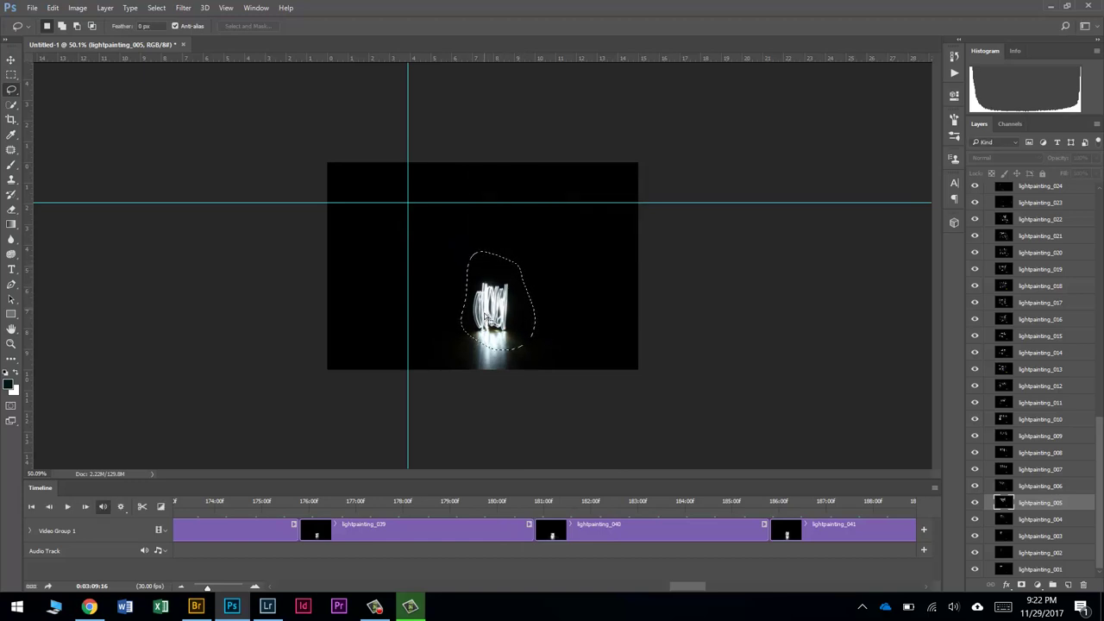
Step: View the last clip, lightpainting_058, at about 0:04:33 and clear the selection
{"action": "left_click_drag", "start_coordinate": [680, 587], "coordinate": [889, 587]}
{"action": "left_click", "coordinate": [616, 501]}
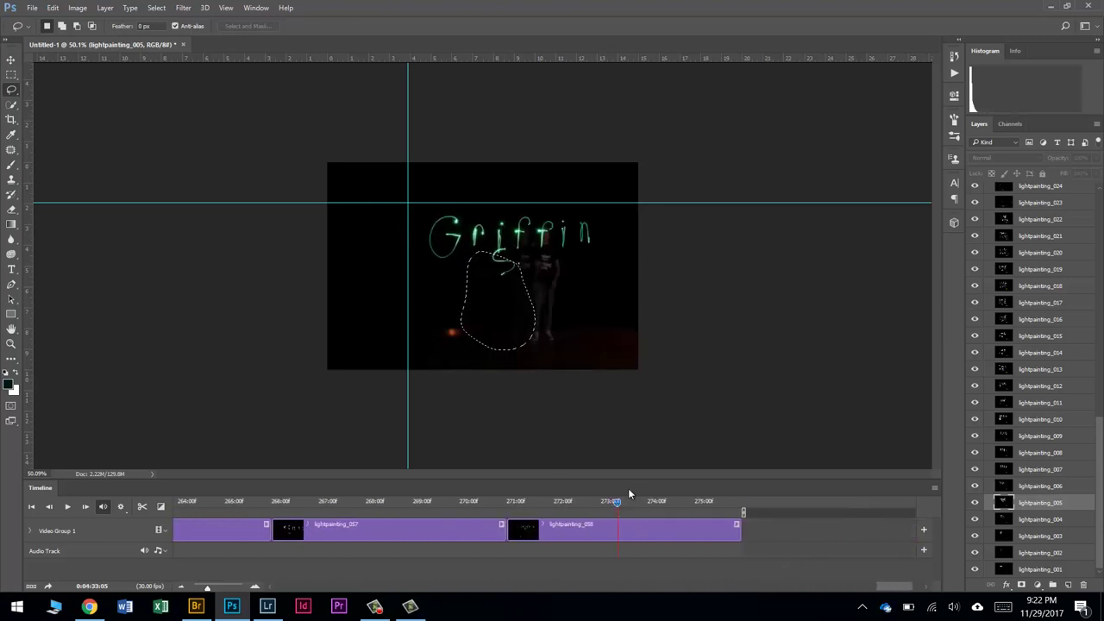
{"action": "left_click", "coordinate": [560, 343]}
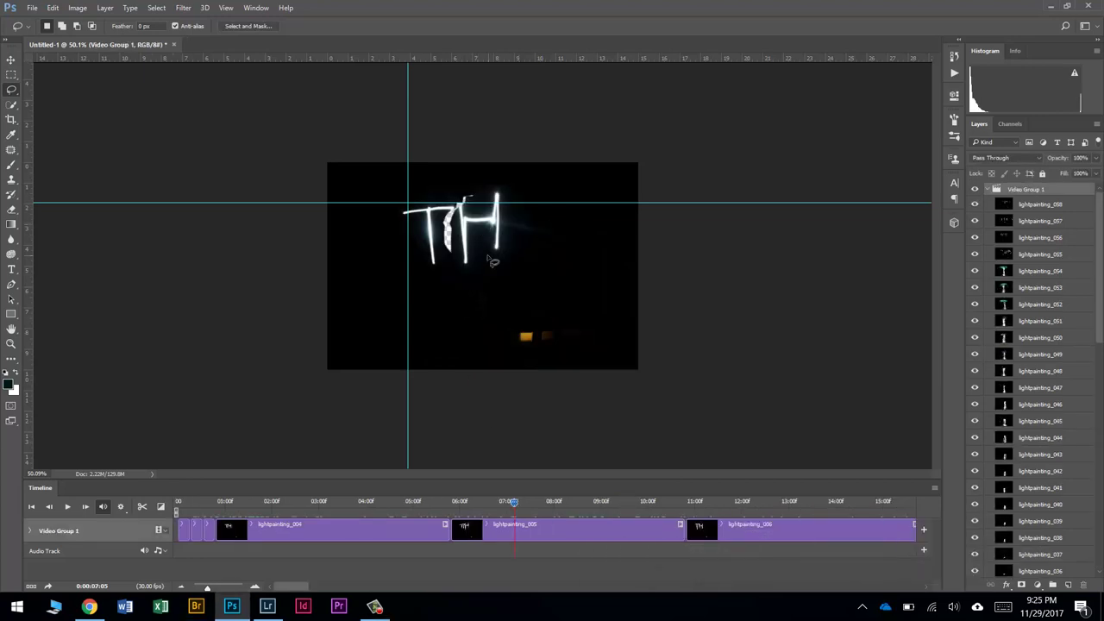
Step: Lasso the leftover gap between the T and H in the lightpainting_005 frame and collapse Video Group 1 in the layer list
{"action": "left_click_drag", "start_coordinate": [442, 230], "coordinate": [458, 207]}
{"action": "mouse_move", "coordinate": [452, 246]}
{"action": "left_mouse_down"}
{"action": "mouse_move", "coordinate": [468, 206]}
{"action": "mouse_move", "coordinate": [452, 254]}
{"action": "mouse_move", "coordinate": [467, 207]}
{"action": "mouse_move", "coordinate": [460, 221]}
{"action": "left_mouse_up"}
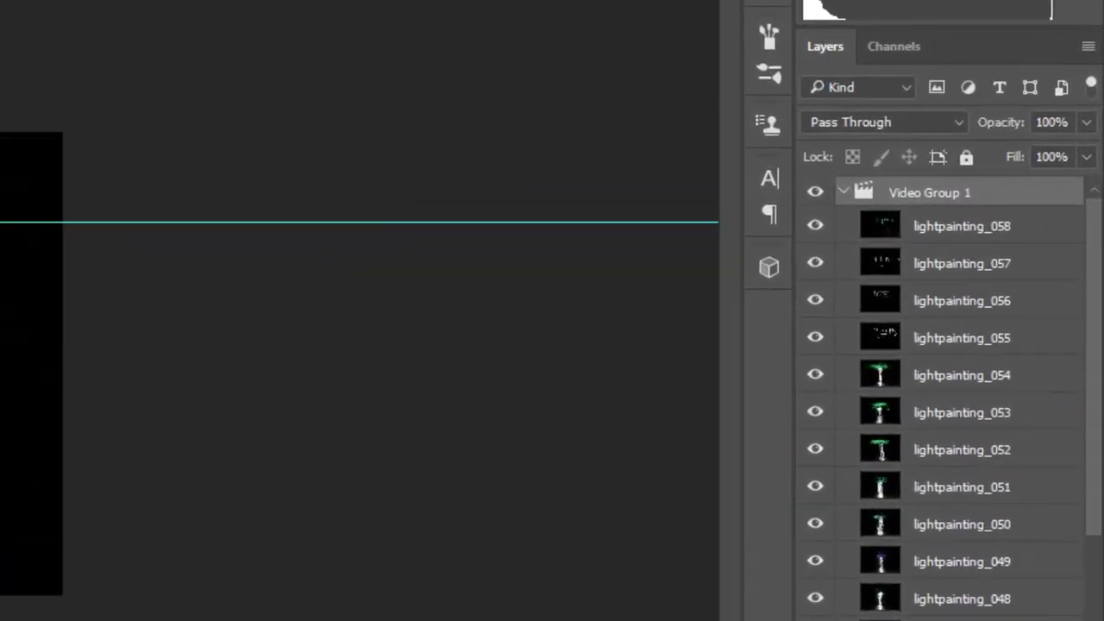
{"action": "left_click", "coordinate": [844, 192]}
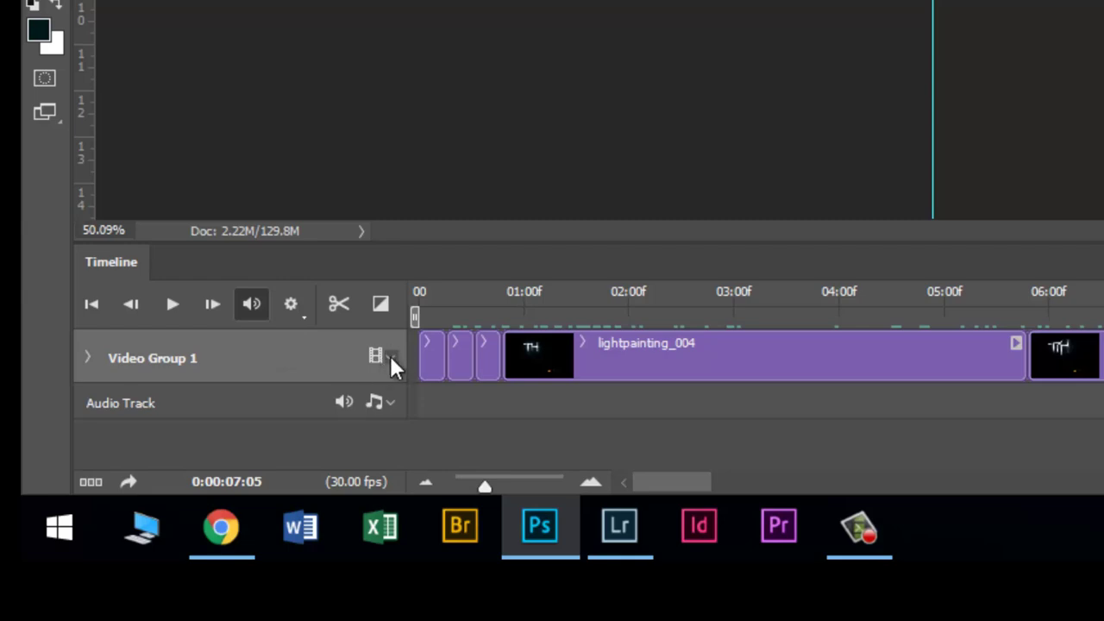
Step: Add a new video group and place it below Video Group 1 in the layer stack
{"action": "left_click", "coordinate": [390, 355]}
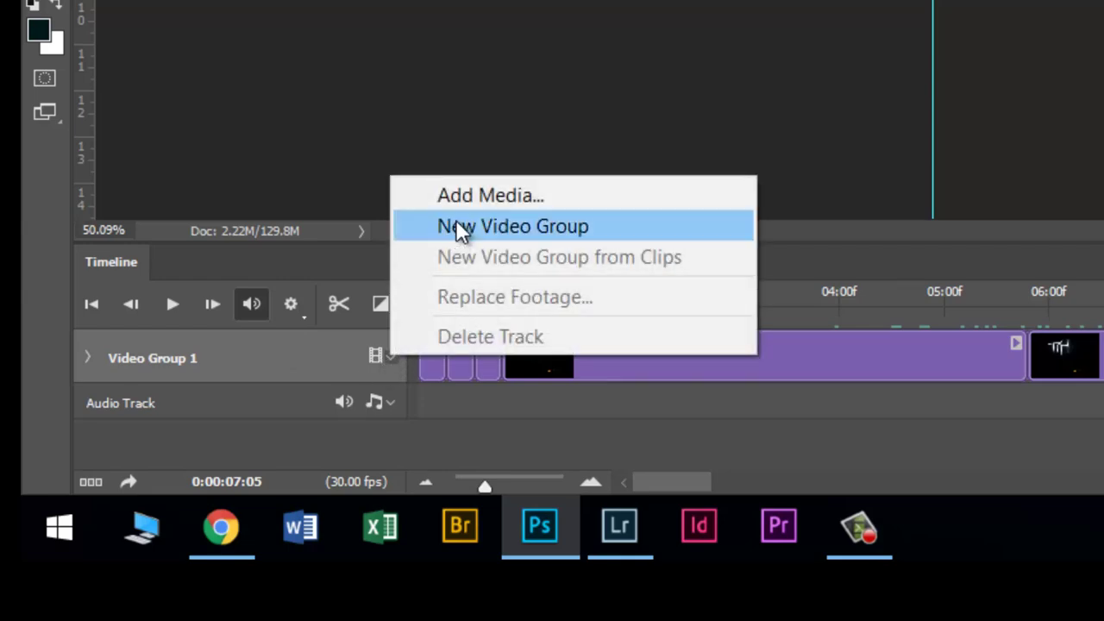
{"action": "left_click", "coordinate": [502, 226]}
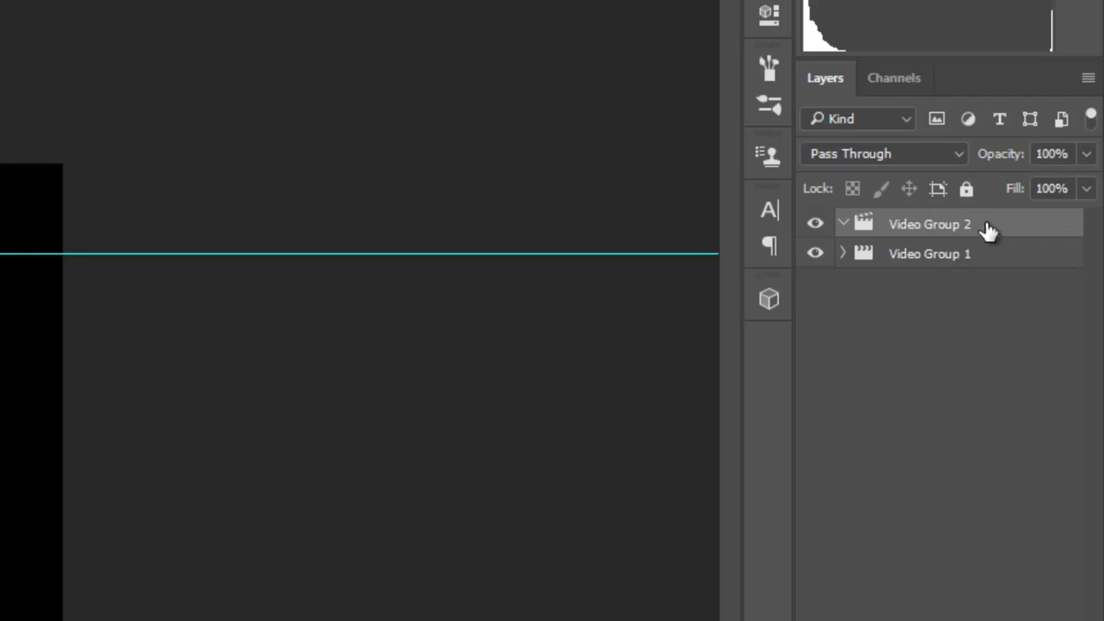
{"action": "left_click_drag", "start_coordinate": [986, 228], "coordinate": [993, 258]}
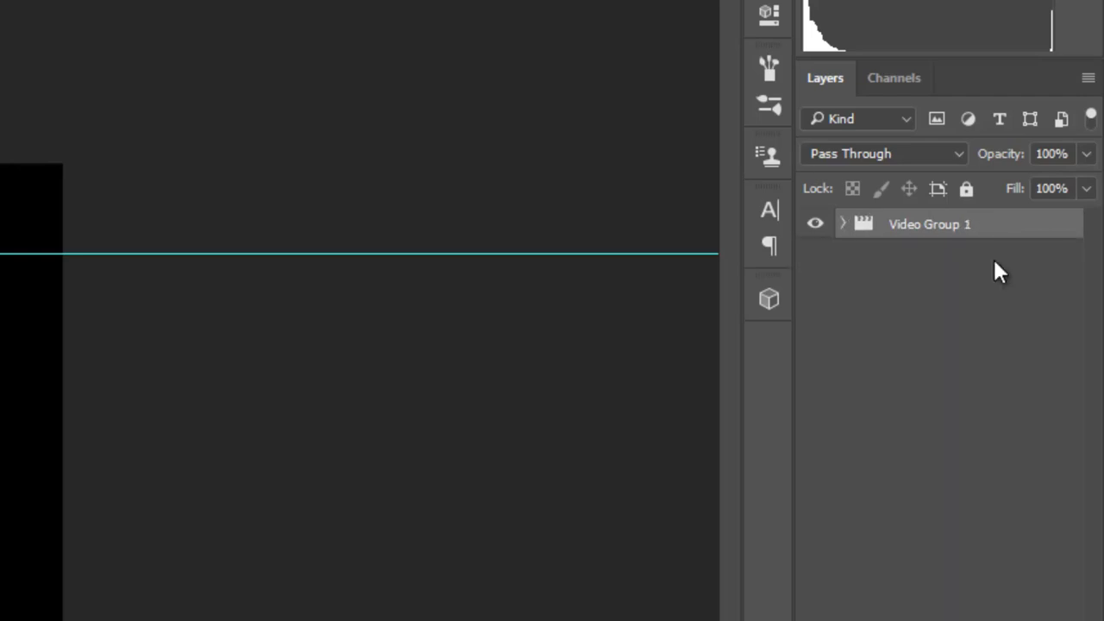
{"action": "key", "text": "ctrl+z"}
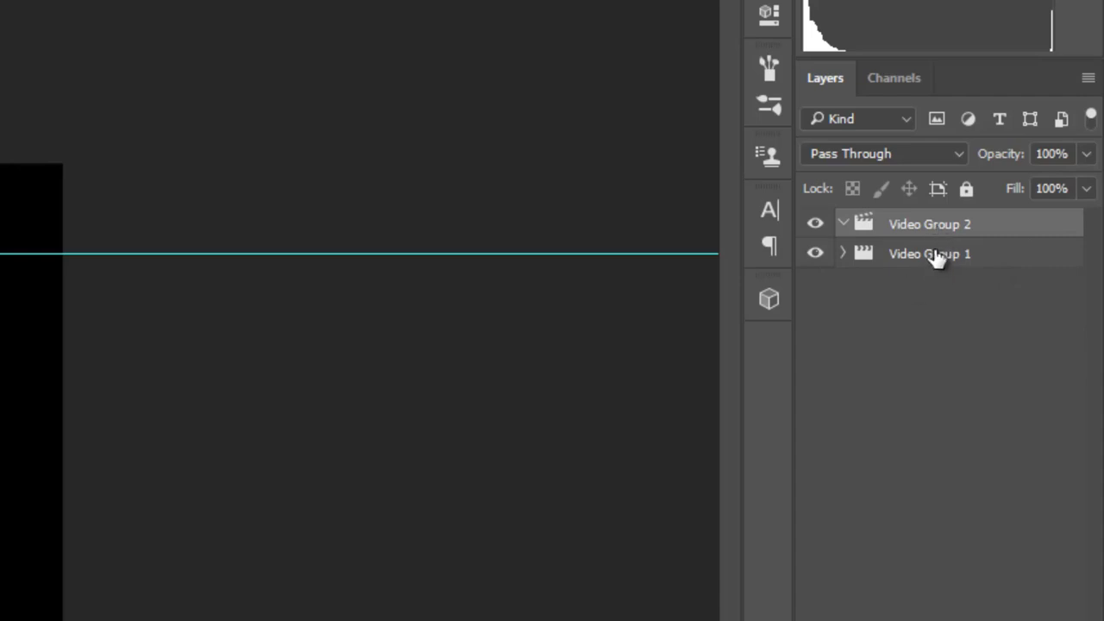
{"action": "left_click_drag", "start_coordinate": [930, 233], "coordinate": [938, 320]}
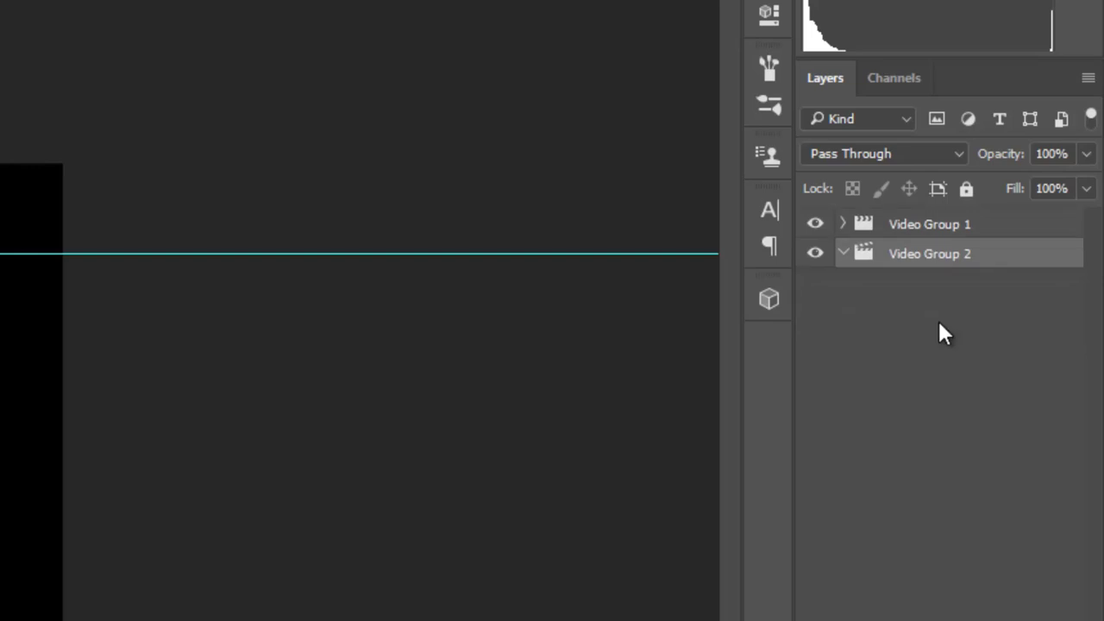
{"action": "left_click_drag", "start_coordinate": [957, 263], "coordinate": [958, 228]}
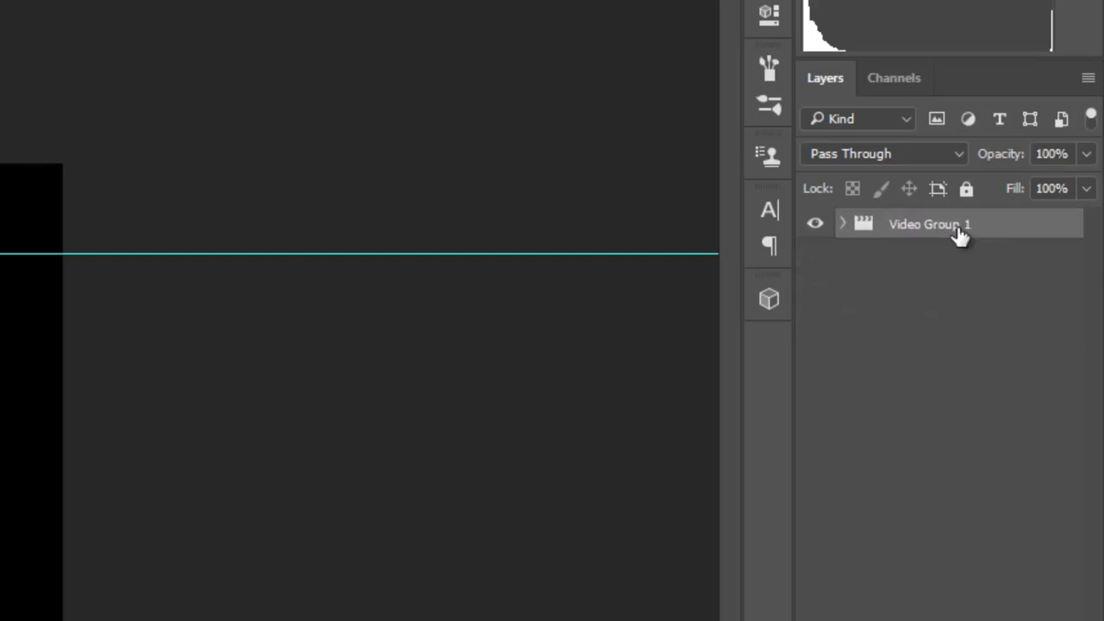
{"action": "key", "text": "ctrl+z"}
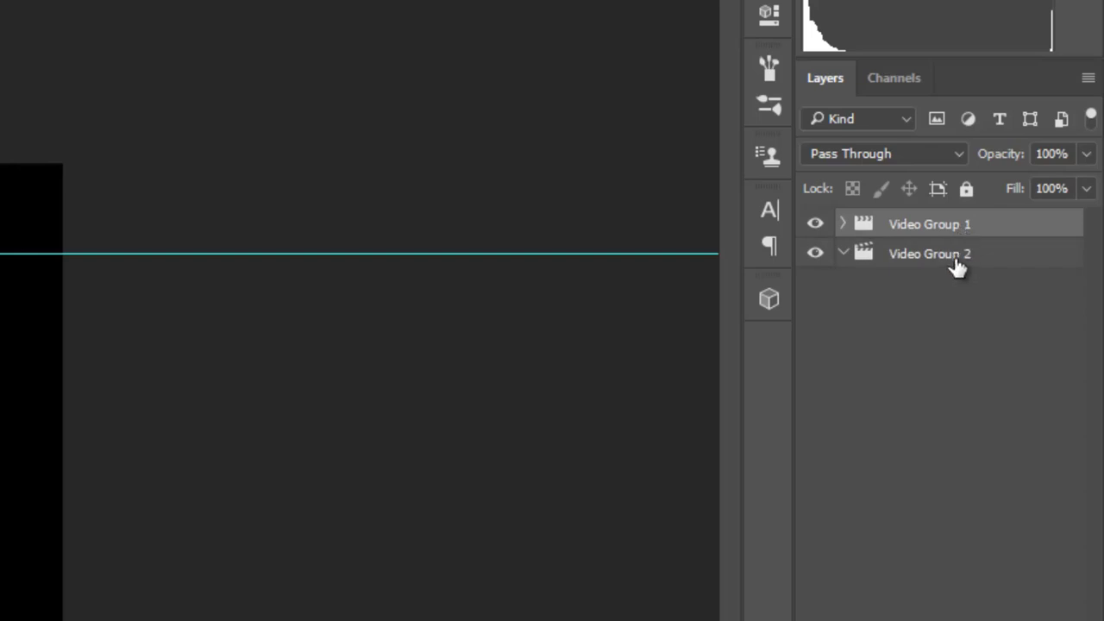
{"action": "left_click_drag", "start_coordinate": [958, 267], "coordinate": [978, 316]}
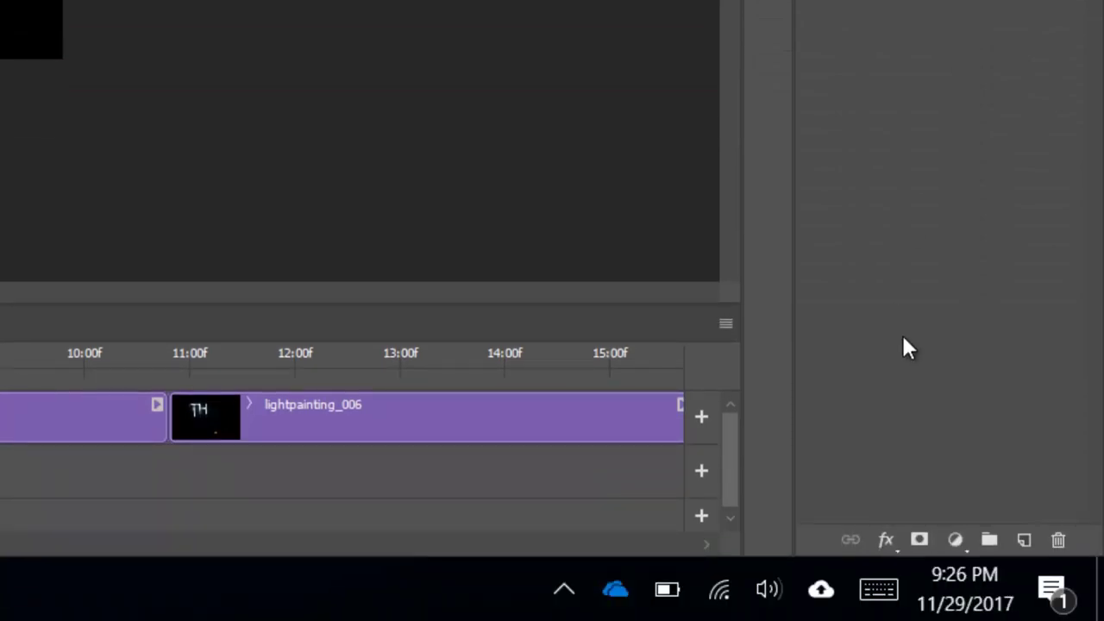
Step: Add a blank layer to Video Group 2 and extend its clip to the end of the movie
{"action": "left_click", "coordinate": [1025, 541]}
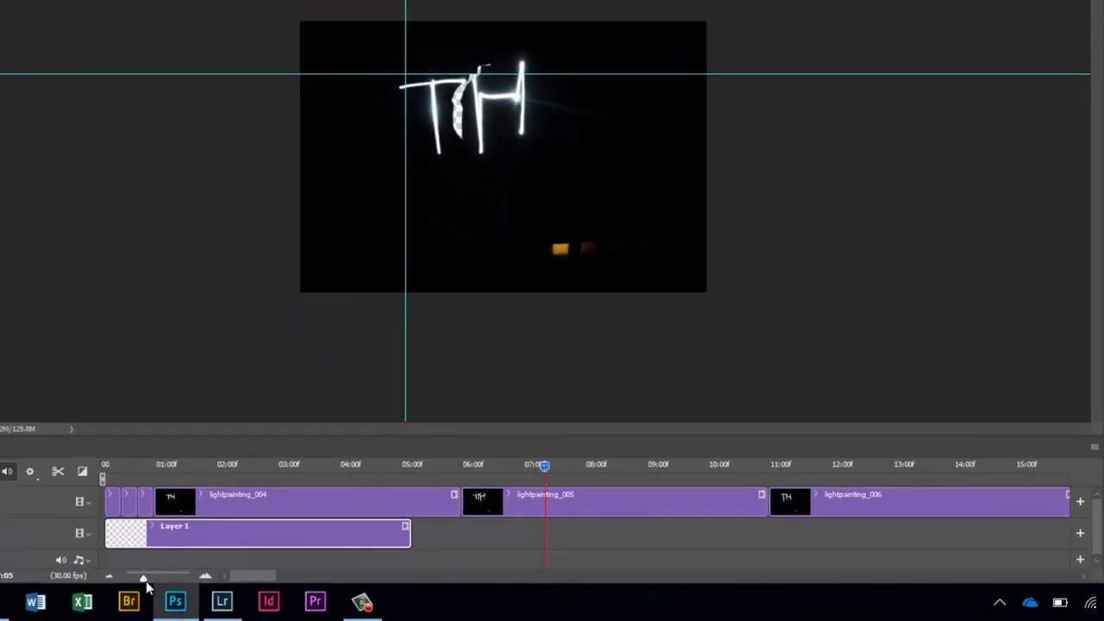
{"action": "left_click_drag", "start_coordinate": [146, 580], "coordinate": [888, 534]}
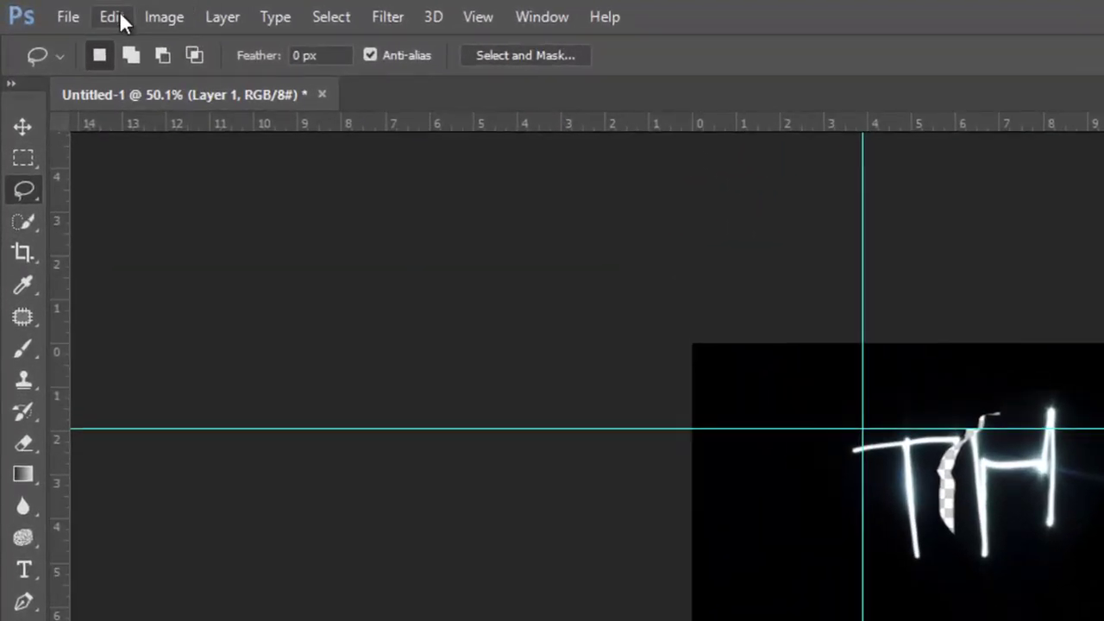
Step: Fill Layer 1 in Video Group 2 with black
{"action": "left_click", "coordinate": [119, 11]}
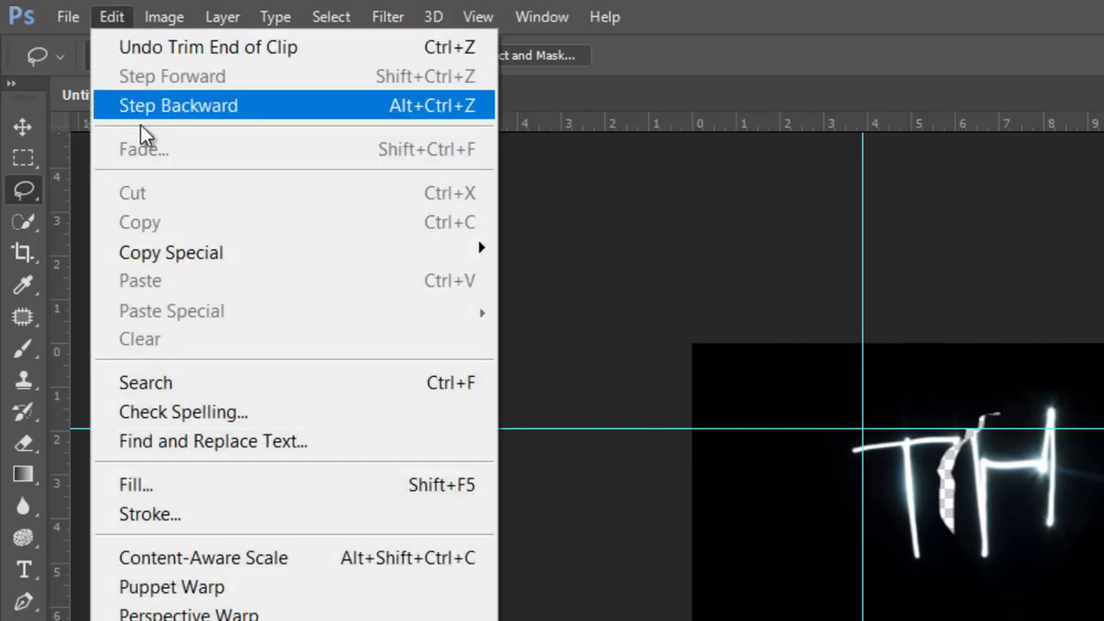
{"action": "left_click", "coordinate": [164, 490]}
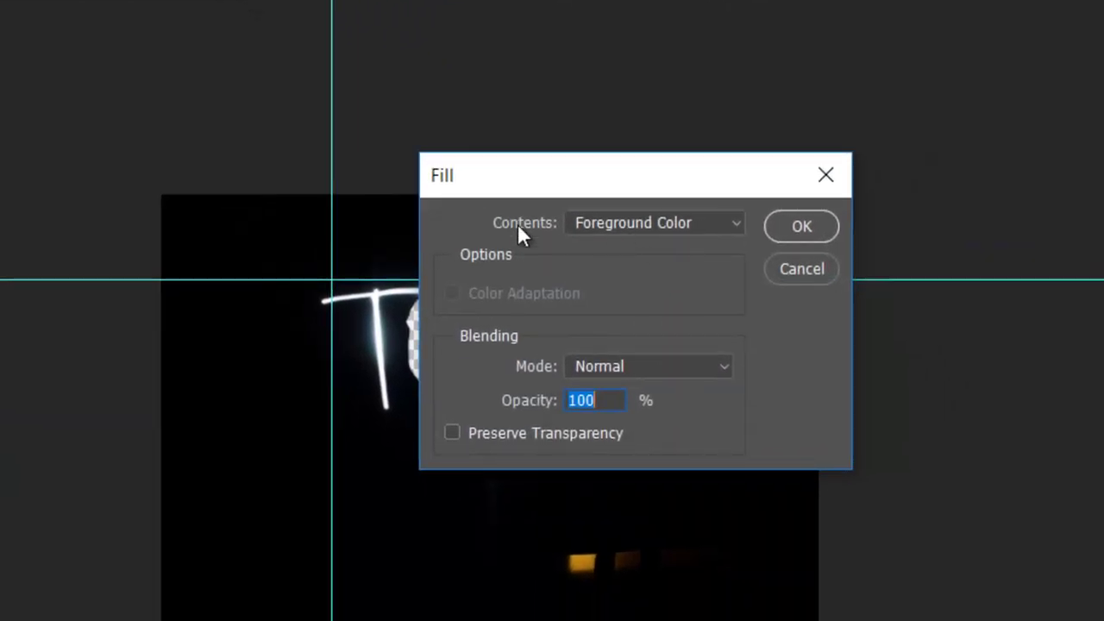
{"action": "left_click", "coordinate": [636, 223]}
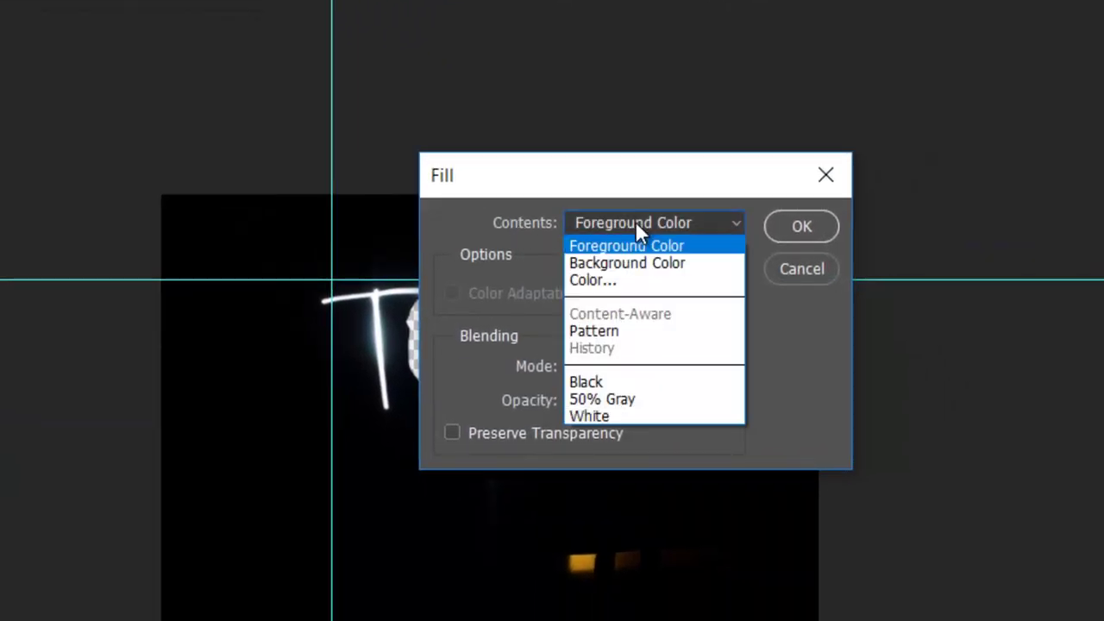
{"action": "left_click", "coordinate": [627, 384]}
{"action": "left_click", "coordinate": [791, 226]}
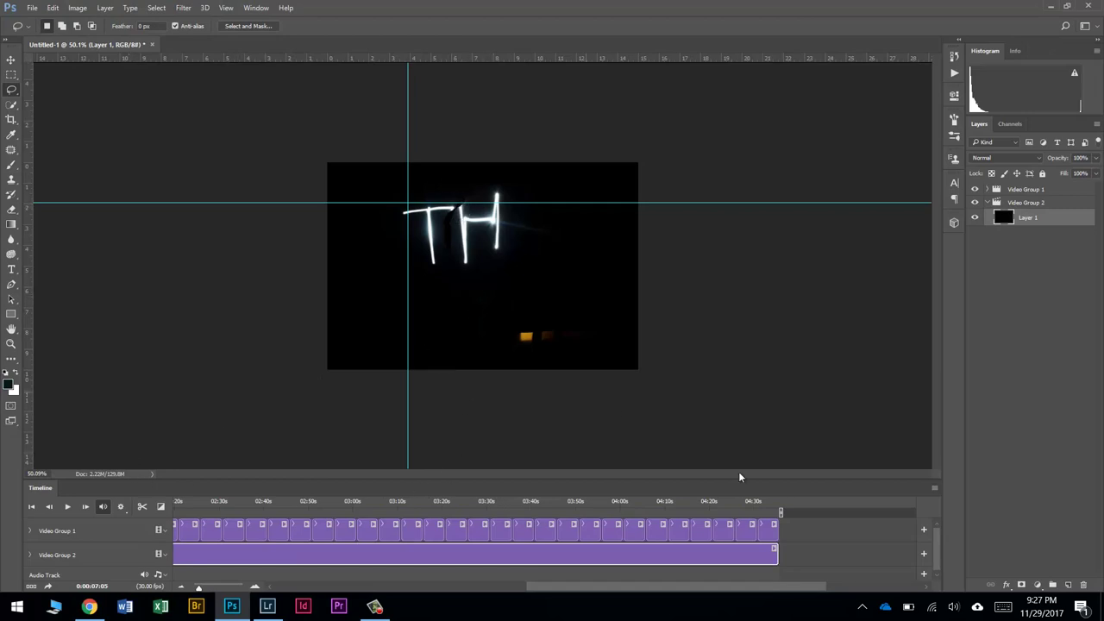
Step: Scrub the timeline back to about 0:00:09:17 to check the frames against the black background layer
{"action": "left_click_drag", "start_coordinate": [712, 512], "coordinate": [222, 509]}
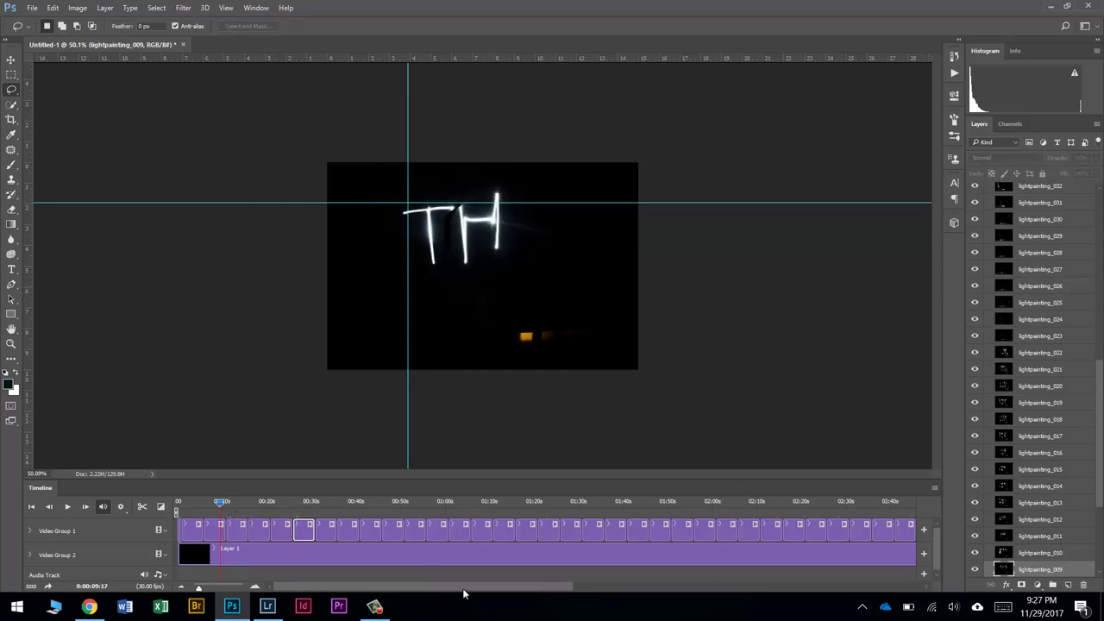
{"action": "left_click_drag", "start_coordinate": [460, 591], "coordinate": [351, 575]}
{"action": "left_click", "coordinate": [32, 7]}
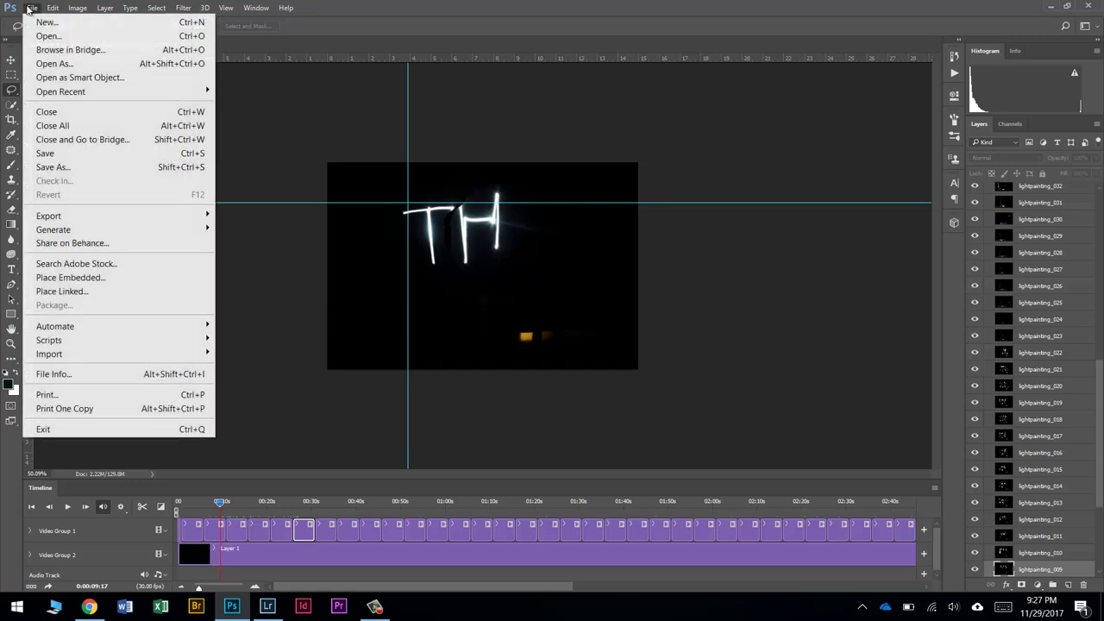
{"action": "left_click", "coordinate": [55, 154]}
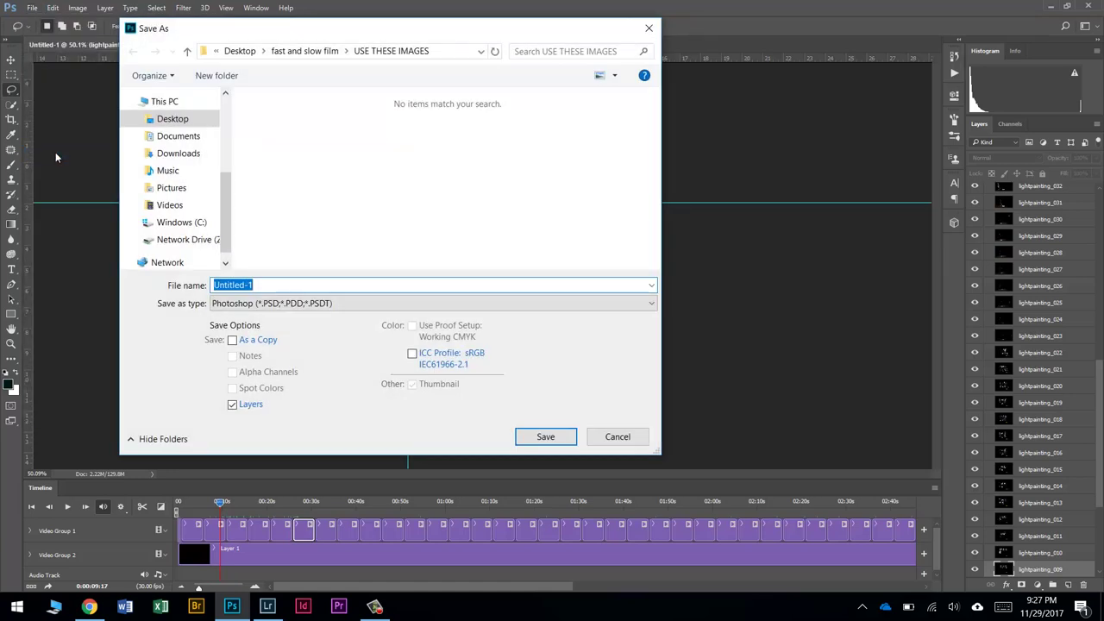
{"action": "key", "text": "Escape"}
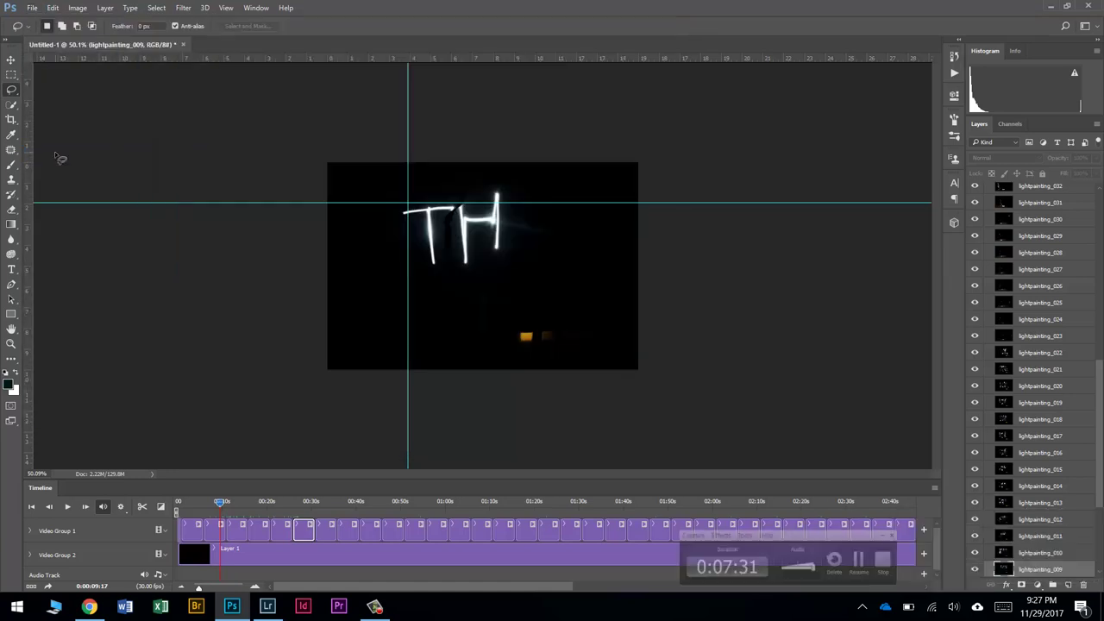
Step: Open the Render Video export settings and name the output file LIght Painting Final
{"action": "left_click", "coordinate": [31, 9]}
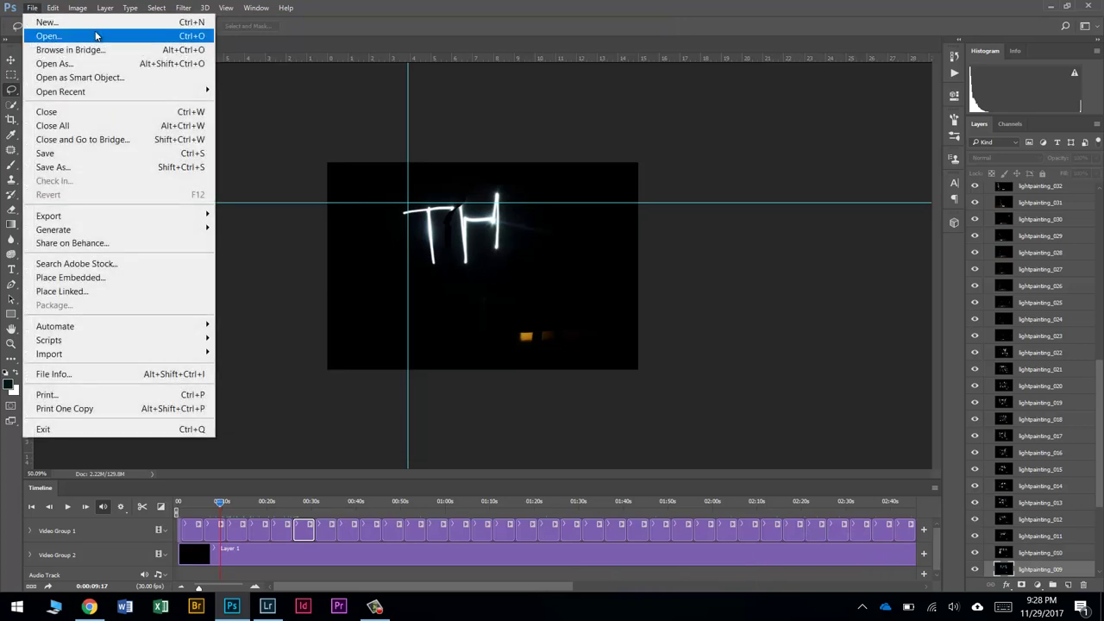
{"action": "mouse_move", "coordinate": [95, 225]}
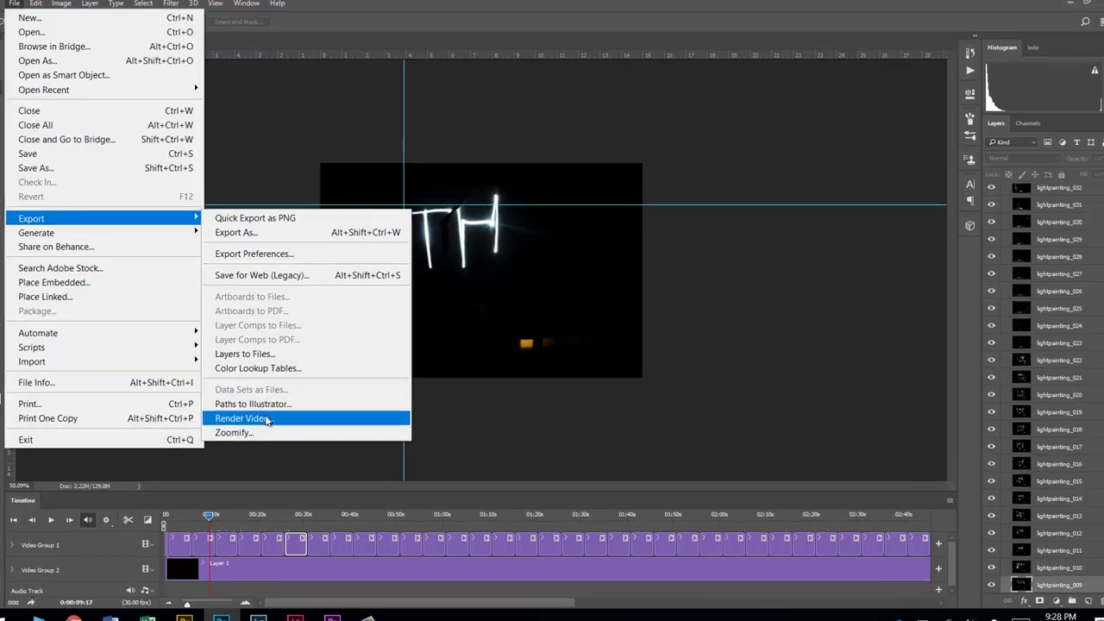
{"action": "left_click", "coordinate": [296, 410]}
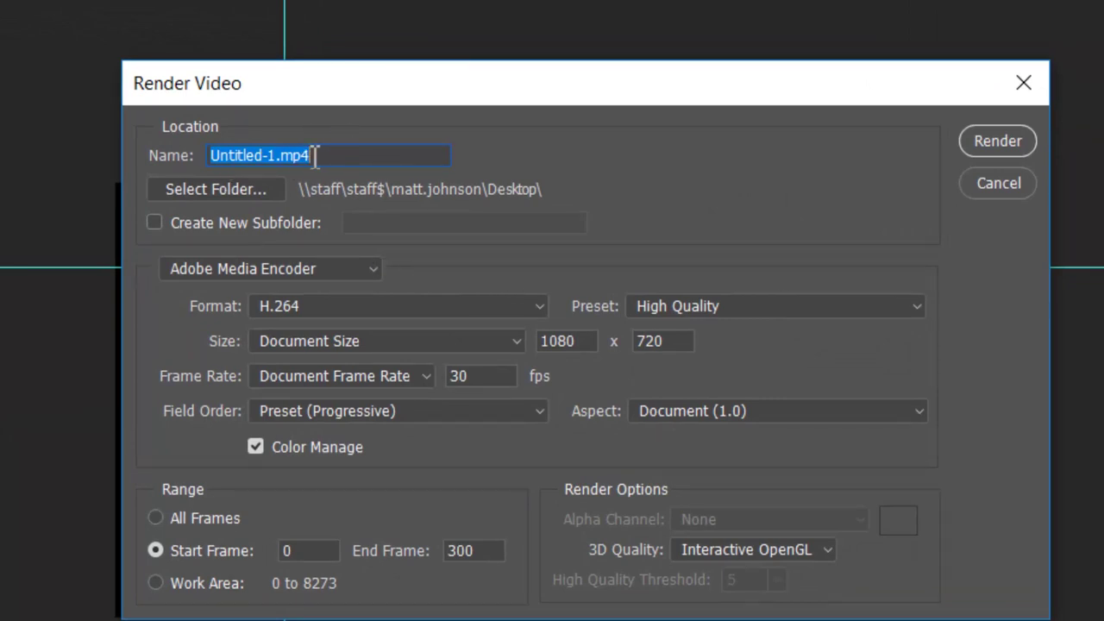
{"action": "type", "text": "LIght p"}
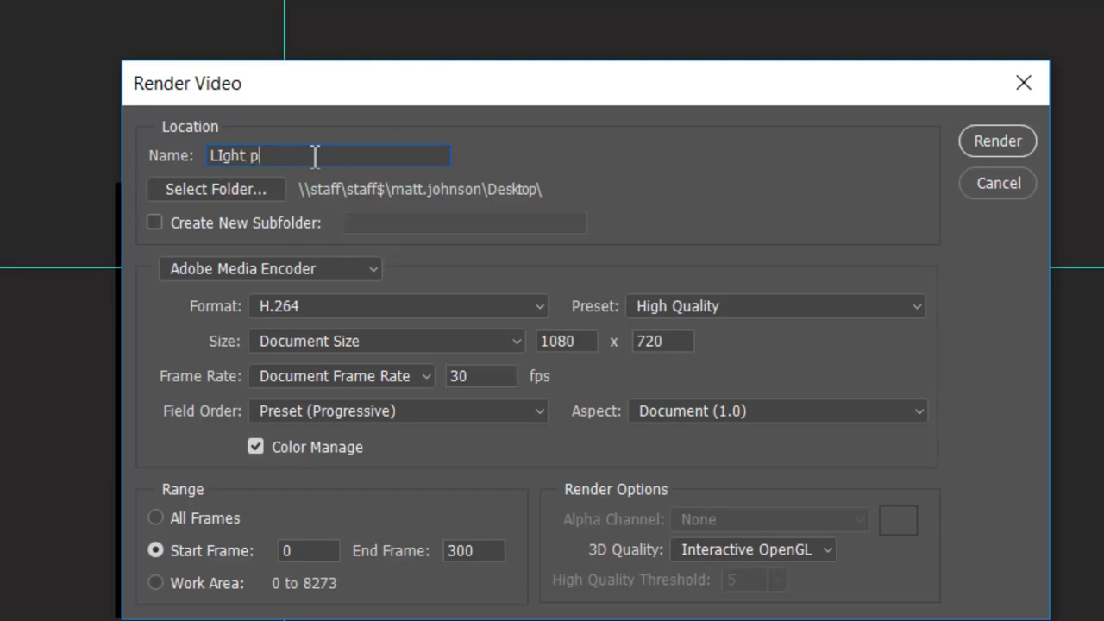
{"action": "key", "text": "BackSpace"}
{"action": "type", "text": "Painting Final"}
{"action": "left_click", "coordinate": [213, 189]}
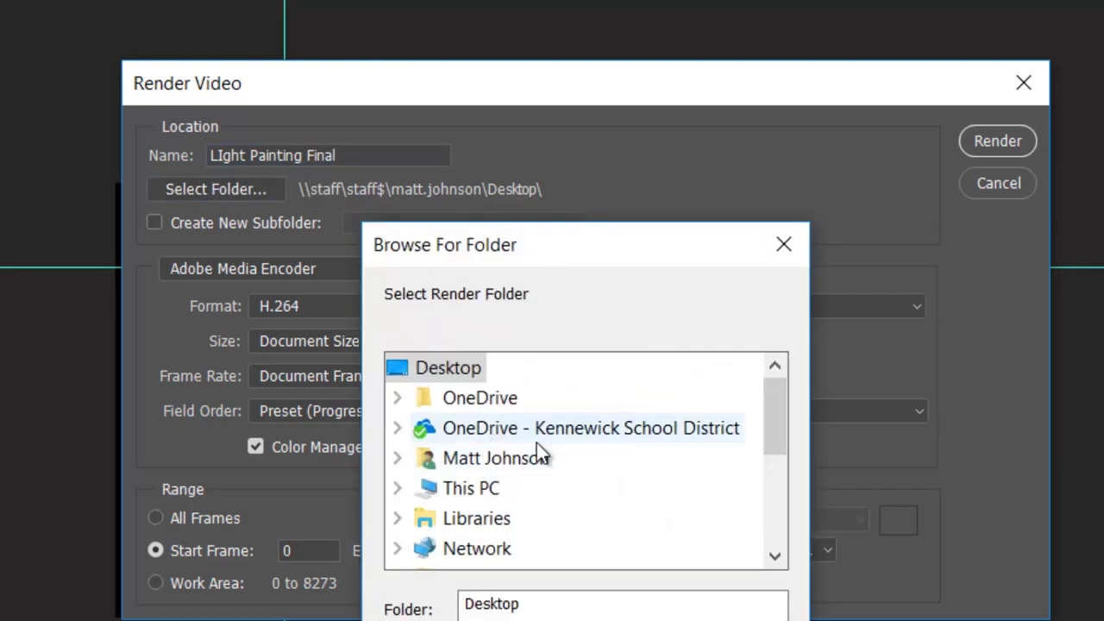
{"action": "left_click_drag", "start_coordinate": [773, 423], "coordinate": [800, 449]}
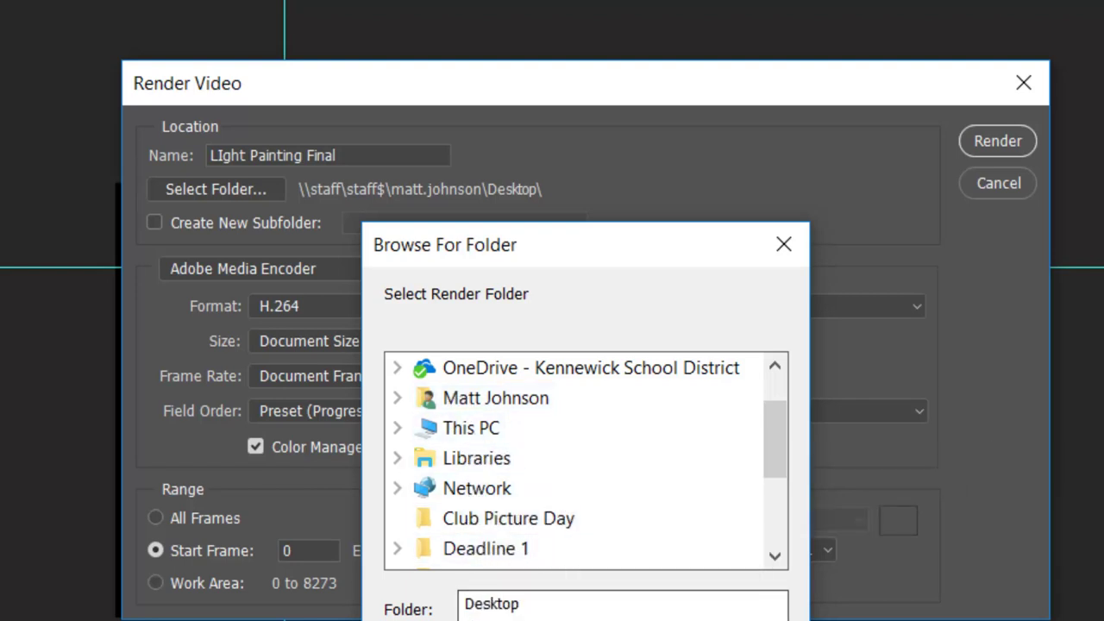
{"action": "key", "text": "Escape"}
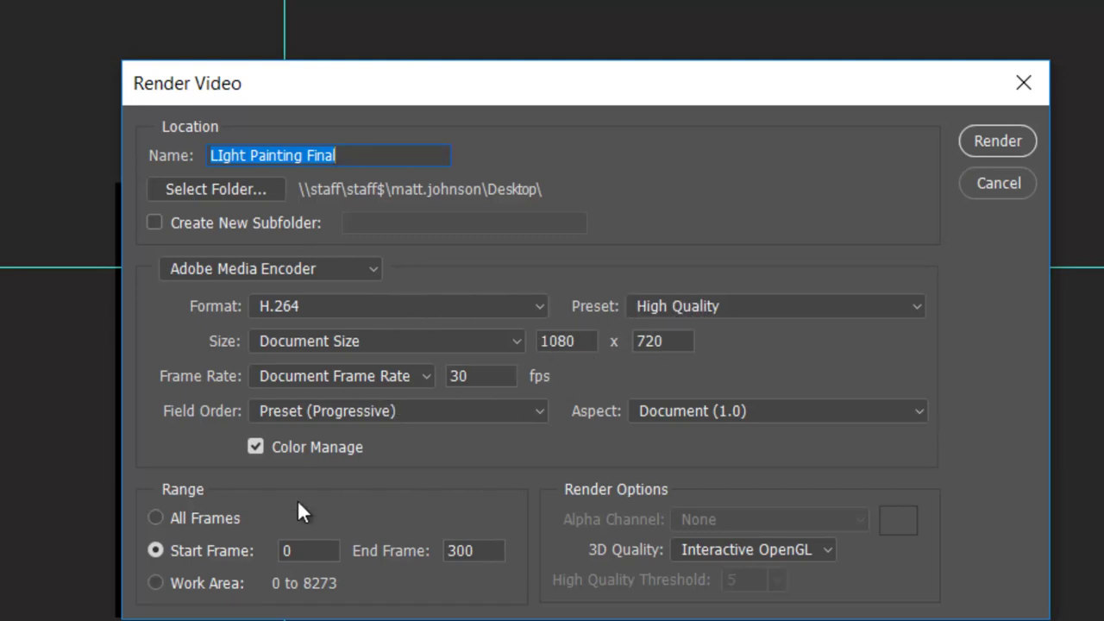
Step: Set the render range to all frames and render the video
{"action": "left_click", "coordinate": [157, 518]}
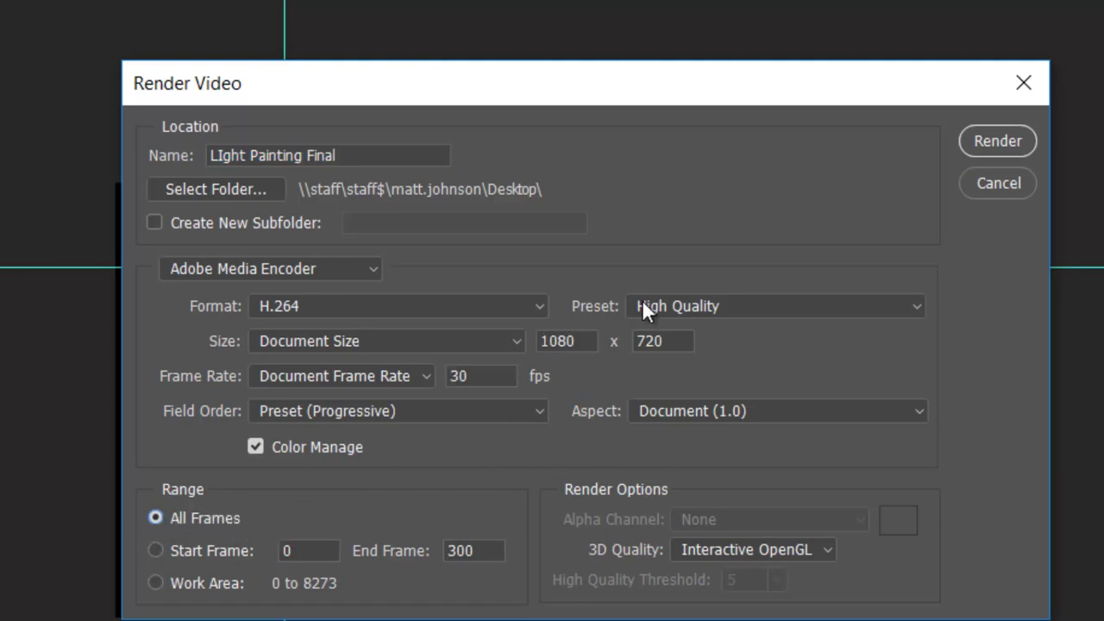
{"action": "left_click", "coordinate": [996, 141]}
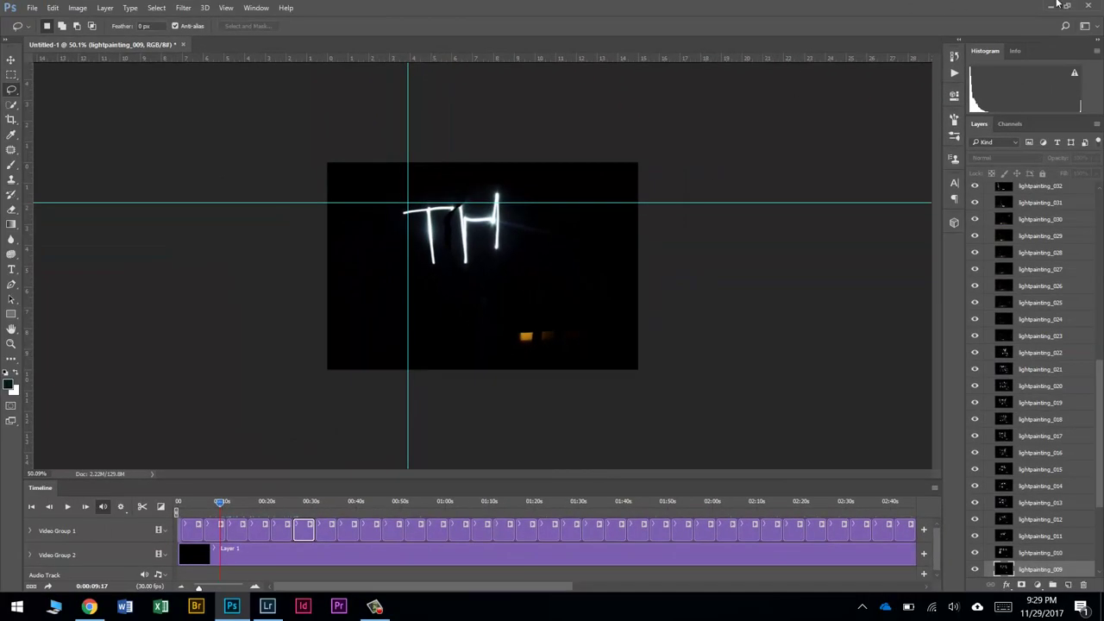
Step: Minimize Photoshop and move the LIght Painting Final video next to the fast and slow film folder on the desktop
{"action": "left_click", "coordinate": [1052, 7]}
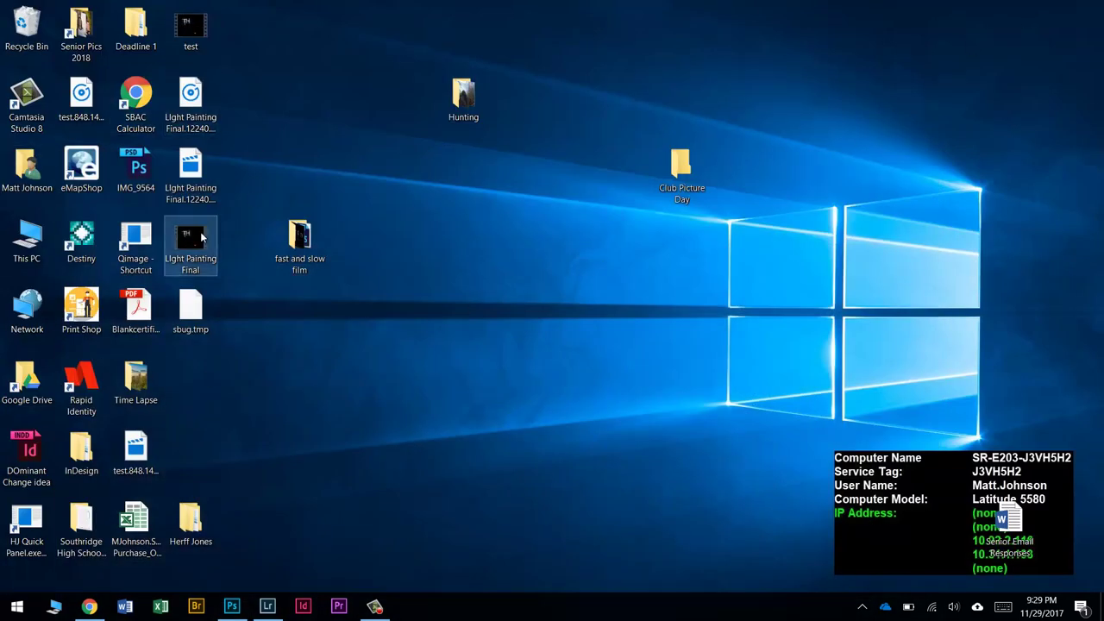
{"action": "left_click", "coordinate": [181, 246]}
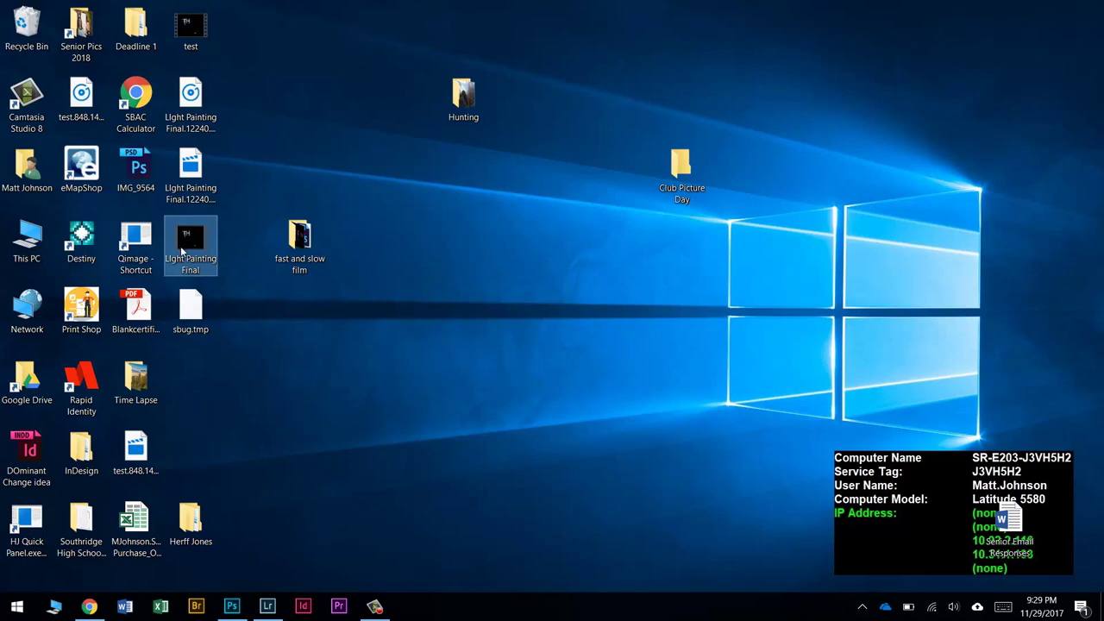
{"action": "left_click_drag", "start_coordinate": [181, 244], "coordinate": [408, 251]}
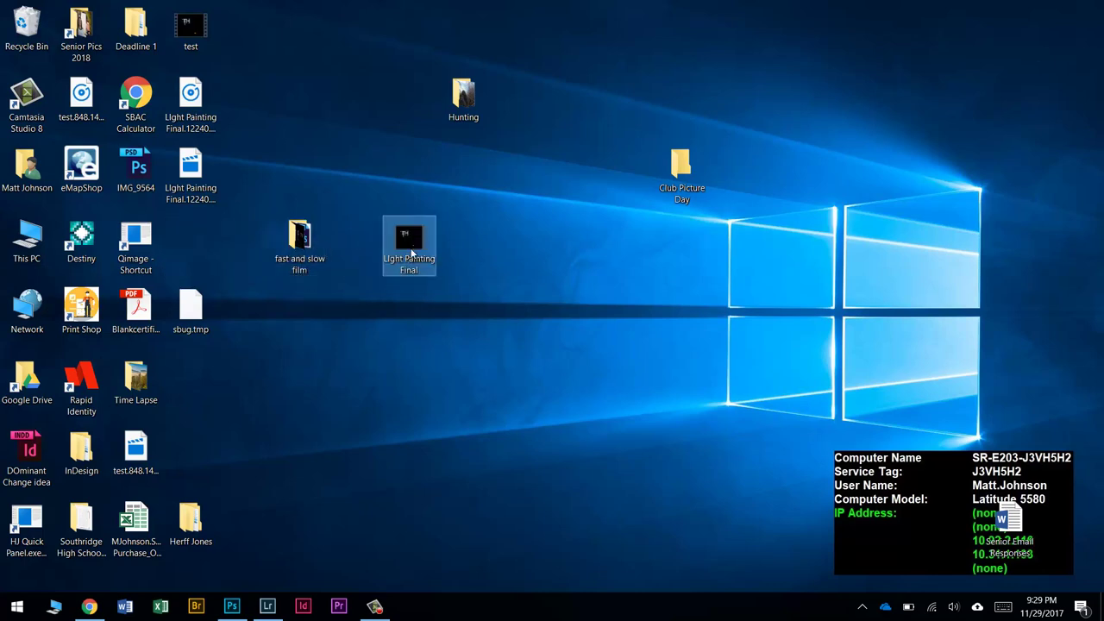
Step: Play the rendered LIght Painting Final video from the desktop, close the player, and open the video again
{"action": "double_click", "coordinate": [411, 246]}
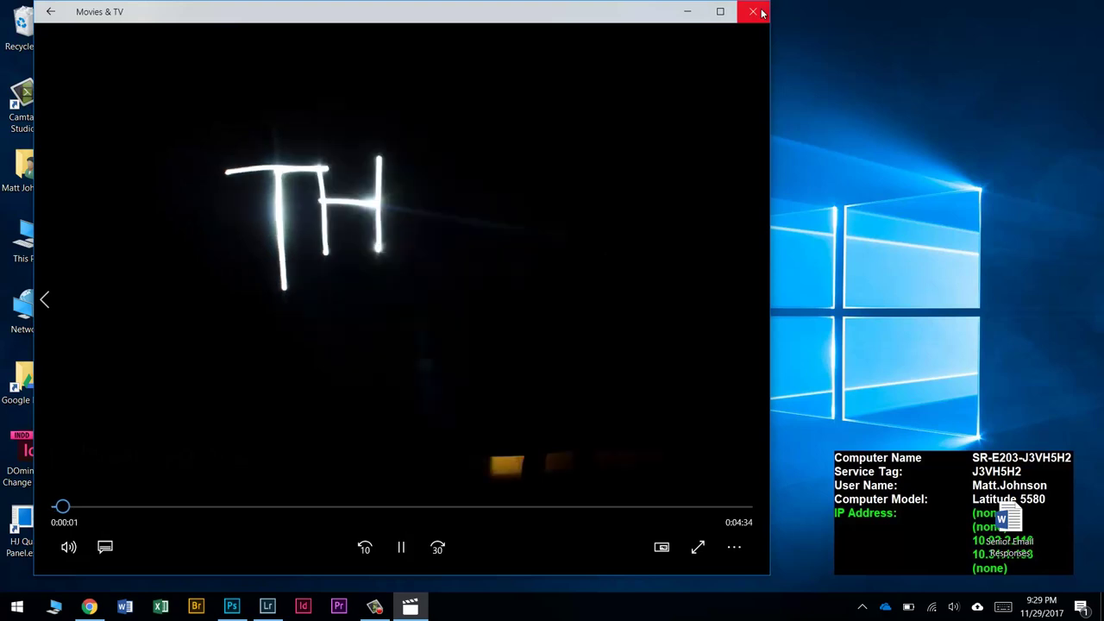
{"action": "left_click", "coordinate": [758, 12]}
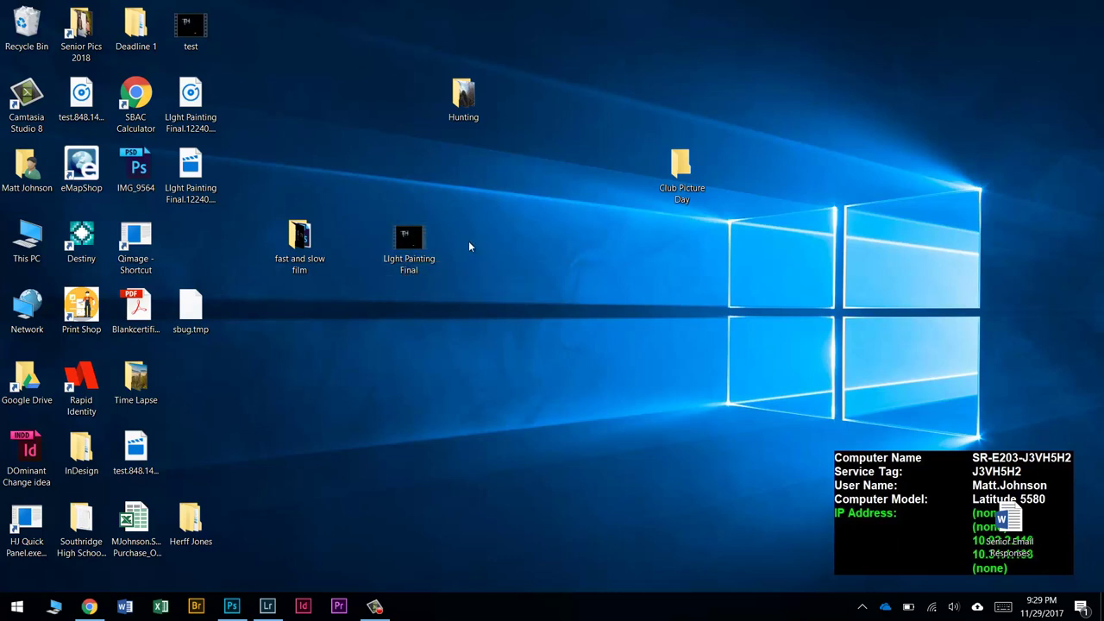
{"action": "left_click", "coordinate": [415, 249]}
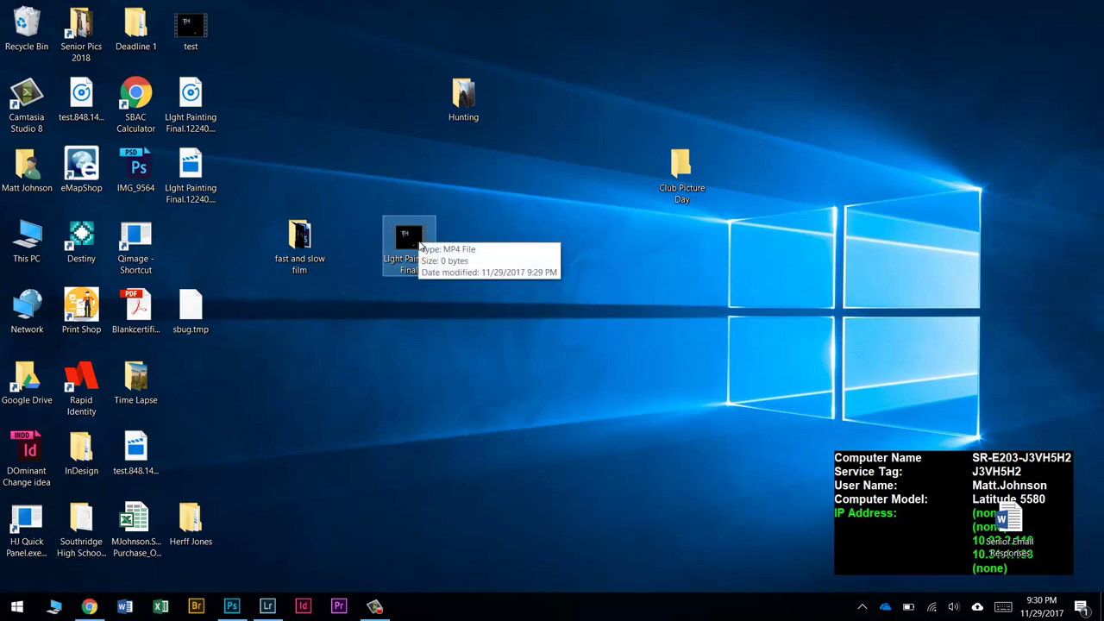
{"action": "left_click_drag", "start_coordinate": [358, 203], "coordinate": [457, 298]}
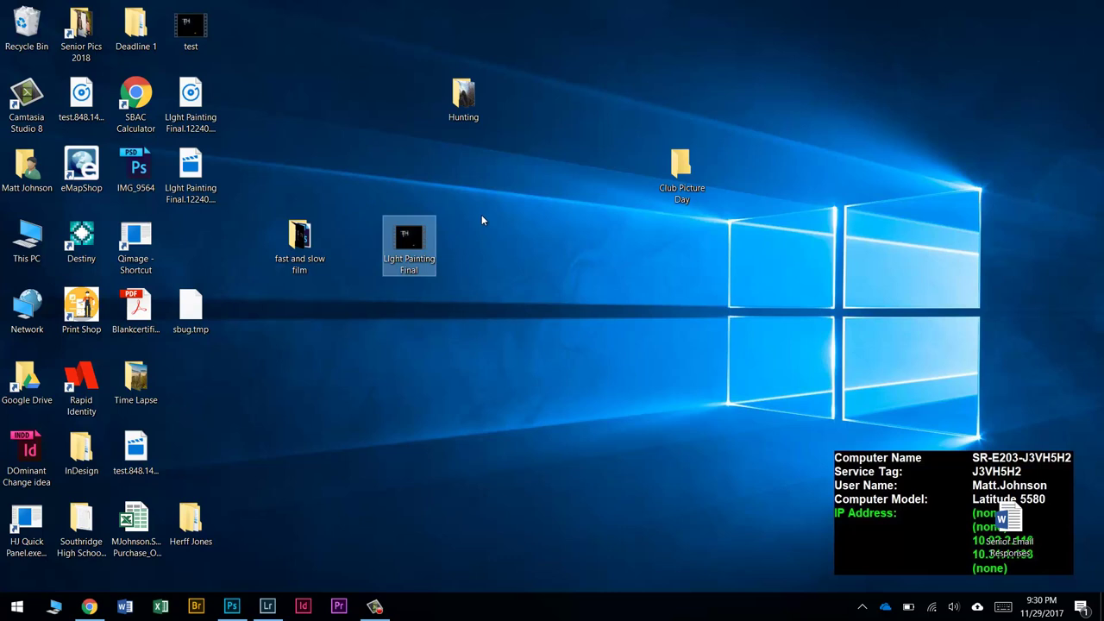
{"action": "double_click", "coordinate": [409, 233]}
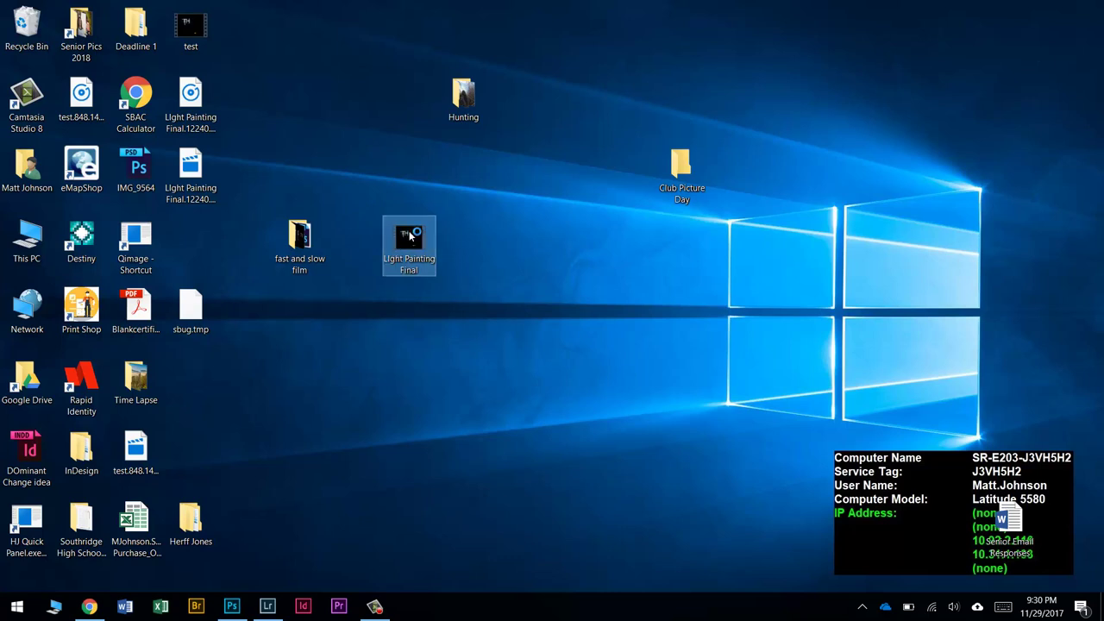